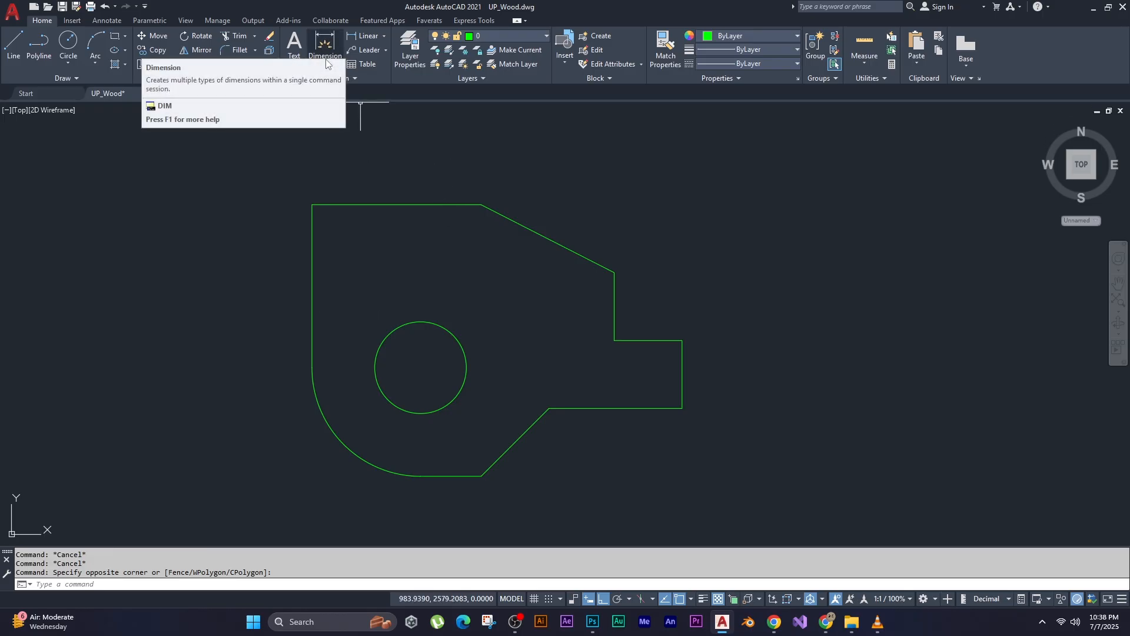
pyautogui.click(107, 20)
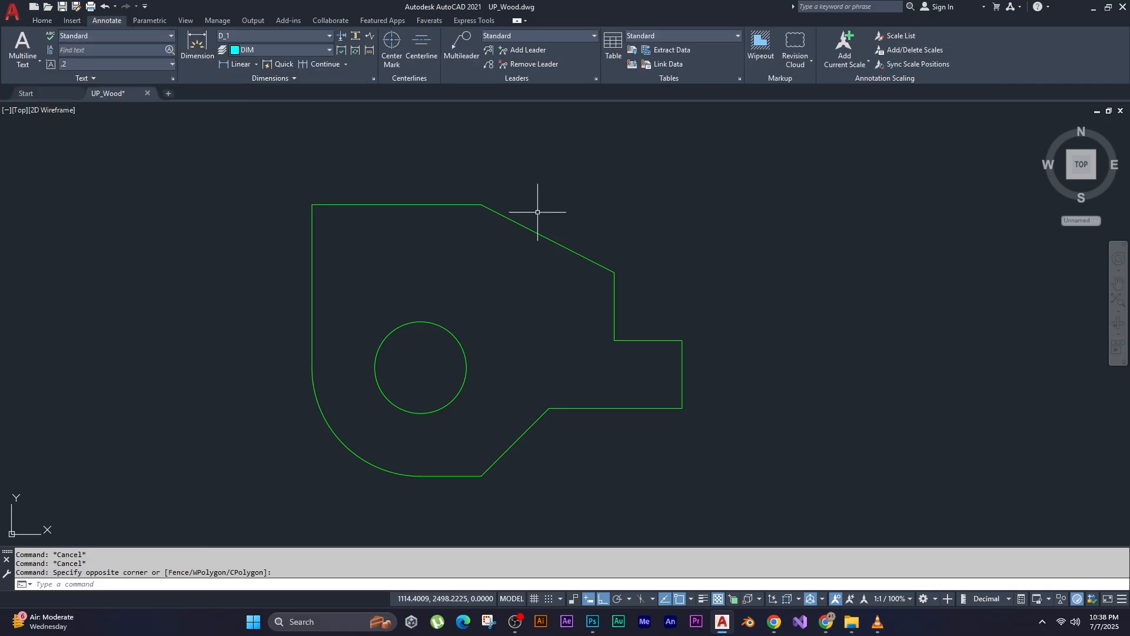
pyautogui.click(52, 23)
# Dimension the profile's top horizontal edge between its two endpoints, placing the dimension line above the edge.
pyautogui.write('di')
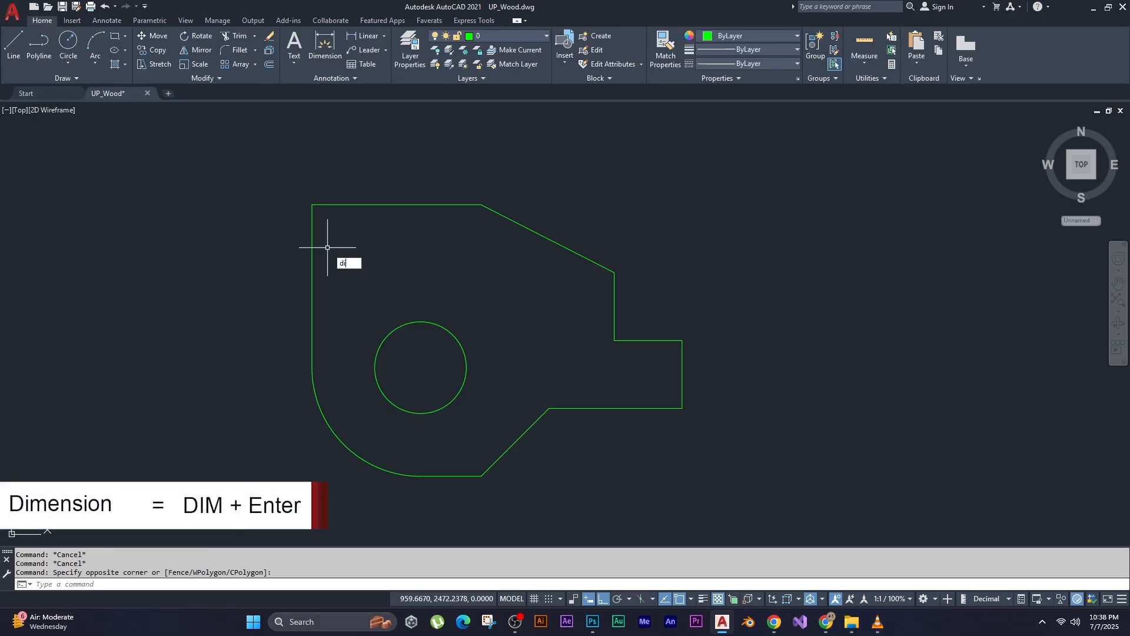
pyautogui.write('m')
pyautogui.press('Return')
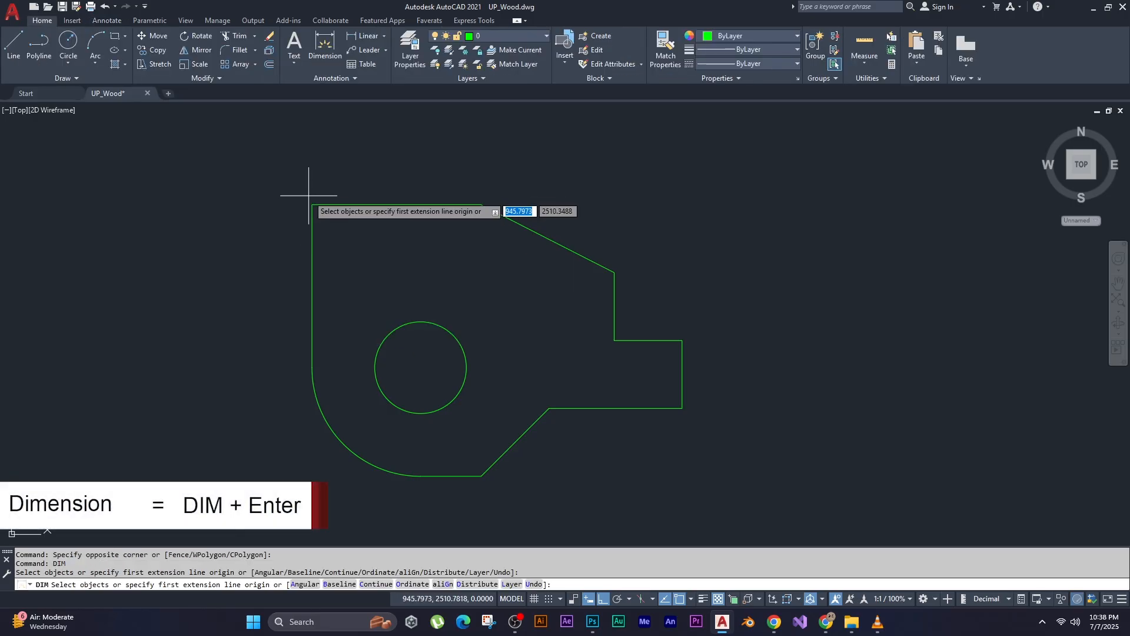
pyautogui.click(312, 205)
pyautogui.click(481, 205)
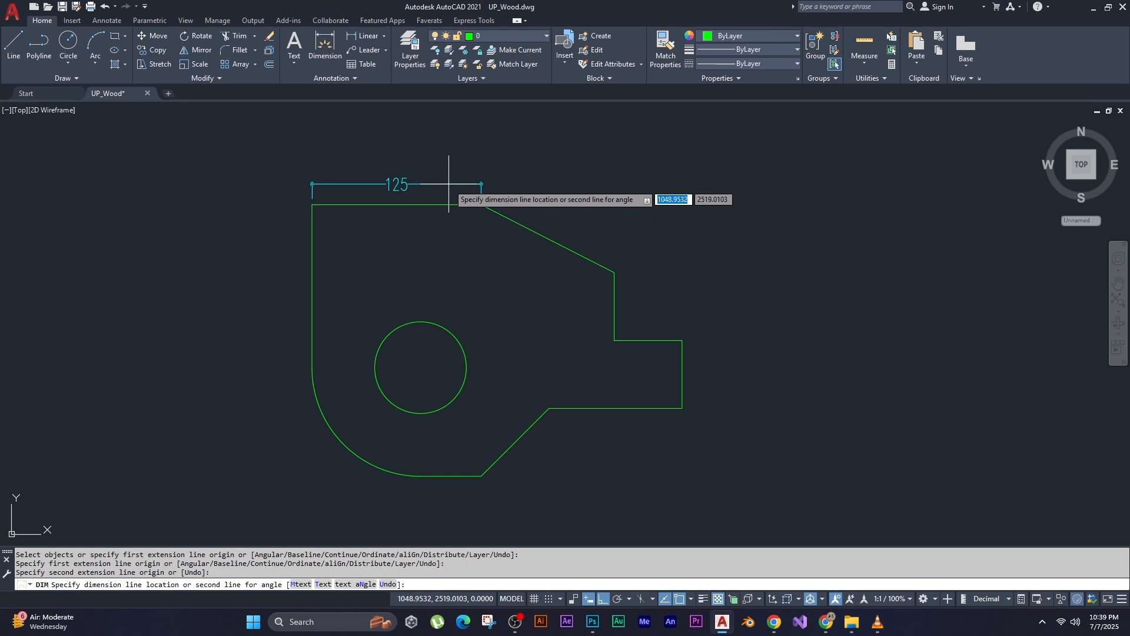
pyautogui.click(449, 185)
pyautogui.press('Escape')
# Dimension the profile's left vertical edge by selecting the line, placing the dimension outside the shape.
pyautogui.write('d')
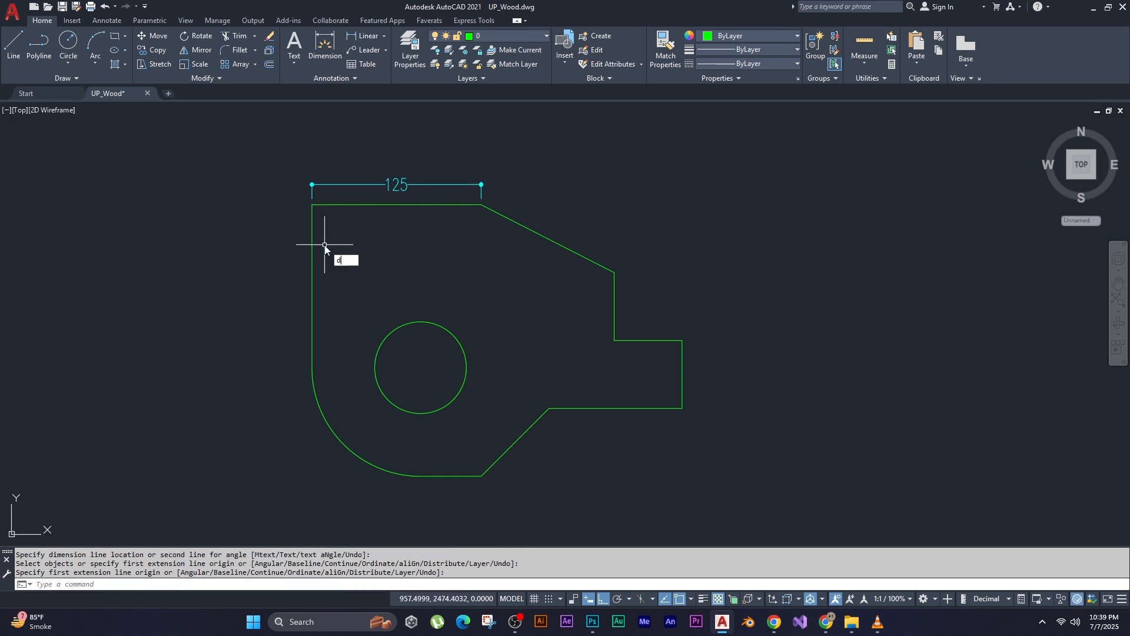
pyautogui.write('im')
pyautogui.press('Return')
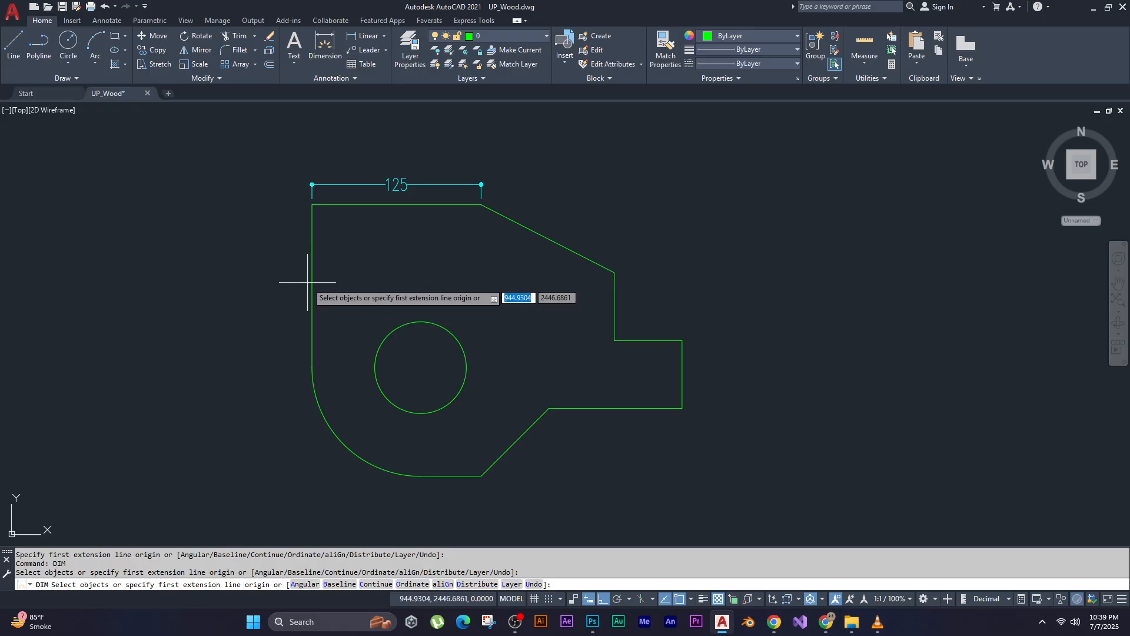
pyautogui.press('Return')
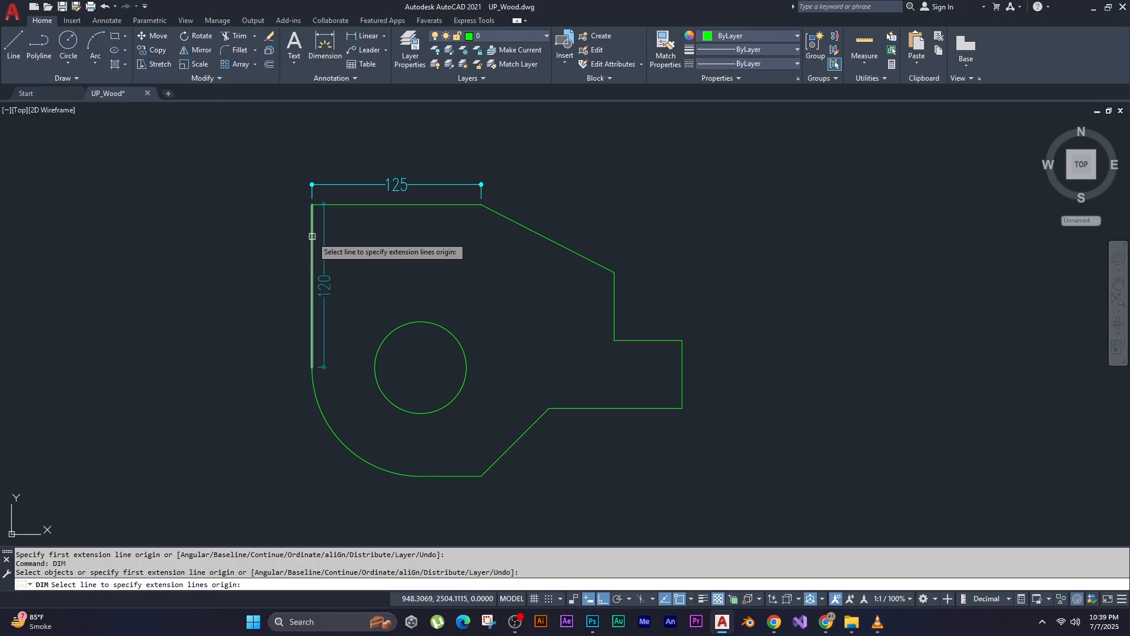
pyautogui.click(312, 236)
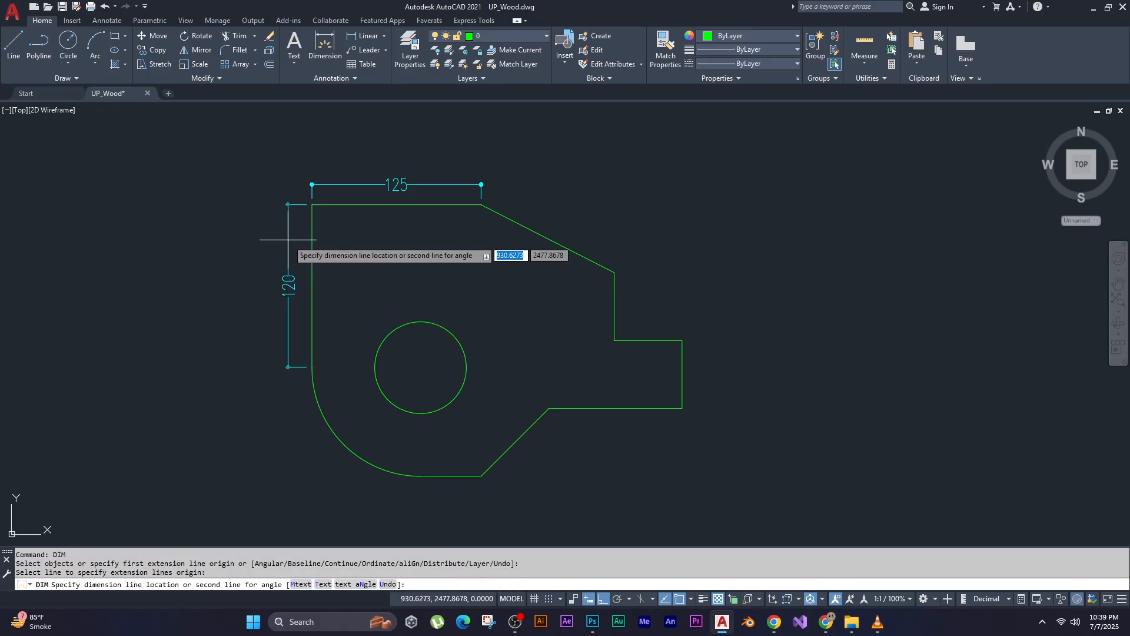
pyautogui.click(288, 240)
pyautogui.press('Escape')
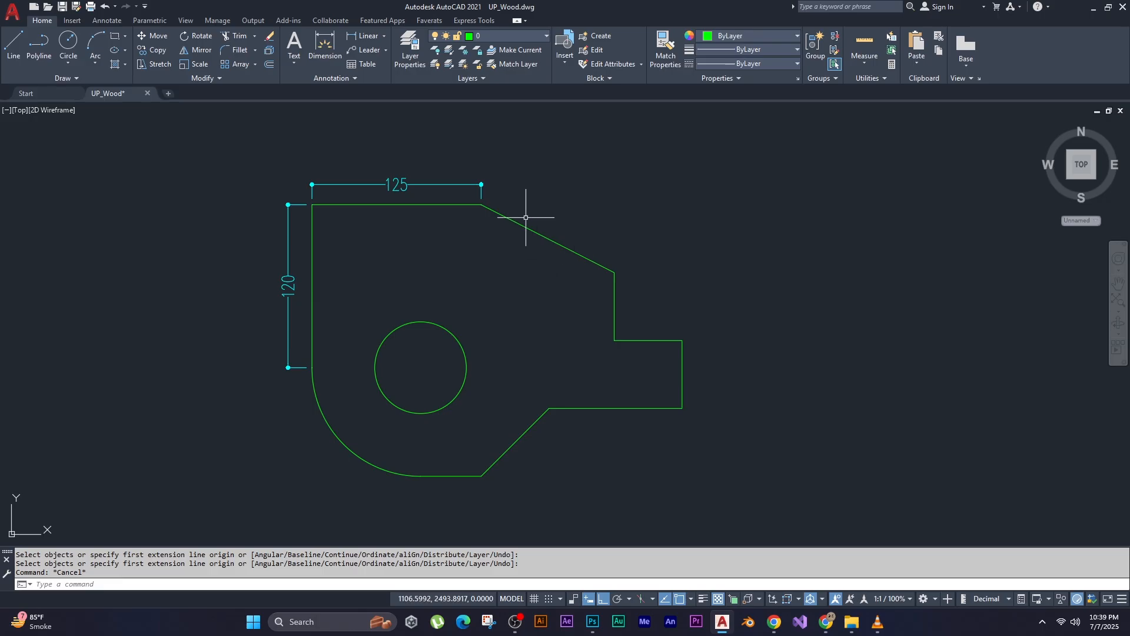
# Add an aligned dimension to the profile's upper sloped edge with Ortho mode off, placing it outside the shape.
pyautogui.write('DIL')
pyautogui.press('Return')
pyautogui.write('DIM')
pyautogui.press('Return')
pyautogui.press('Return')
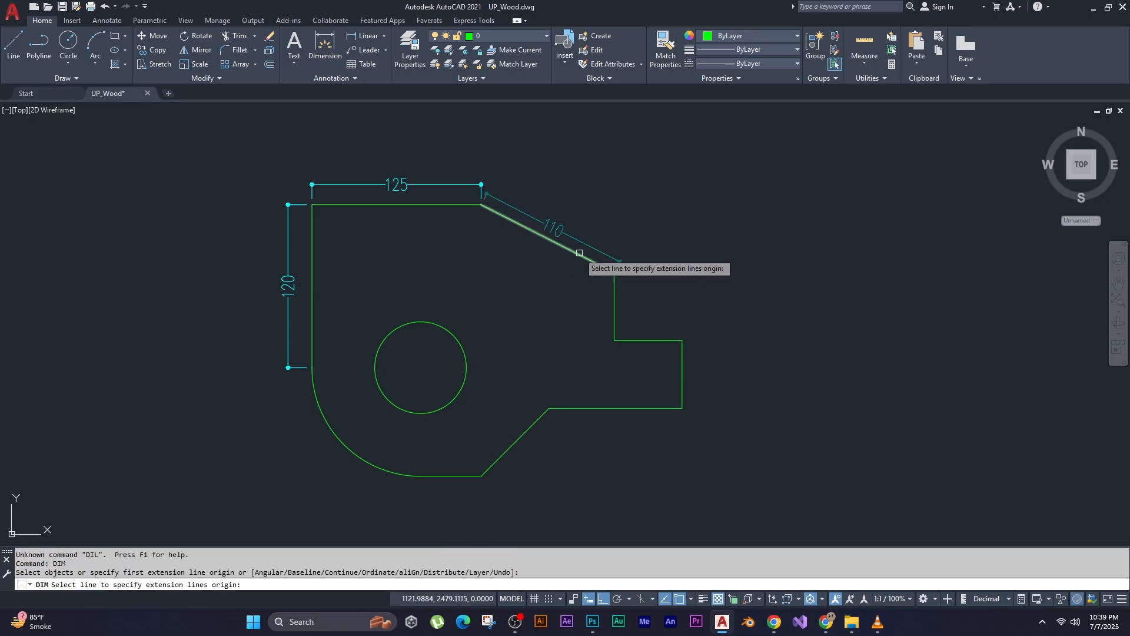
pyautogui.click(579, 252)
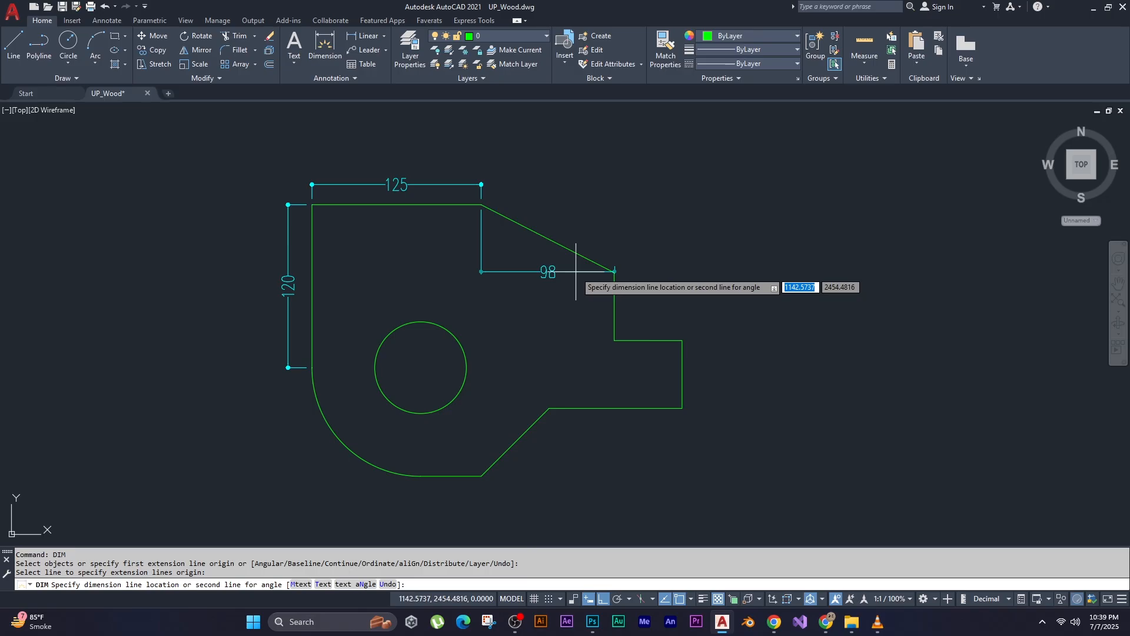
pyautogui.press('F8')
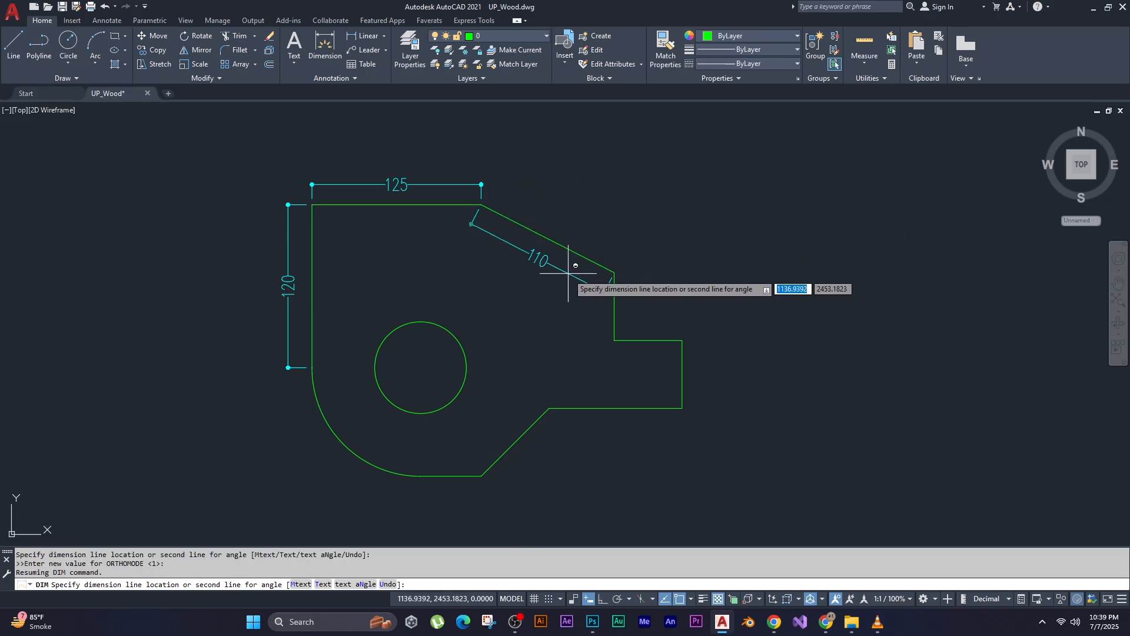
pyautogui.click(589, 227)
pyautogui.press('Escape')
pyautogui.press('Escape')
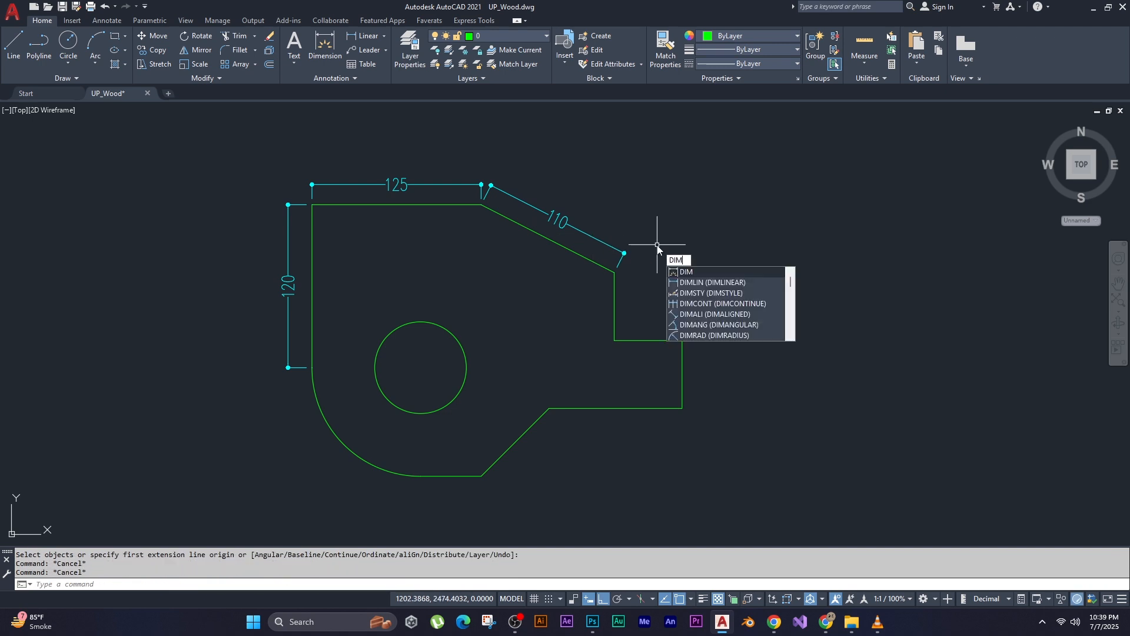
# Add a radius dimension to the circle, using the Radius option of DIM and placing its text outside the circle's upper right.
pyautogui.press('Return')
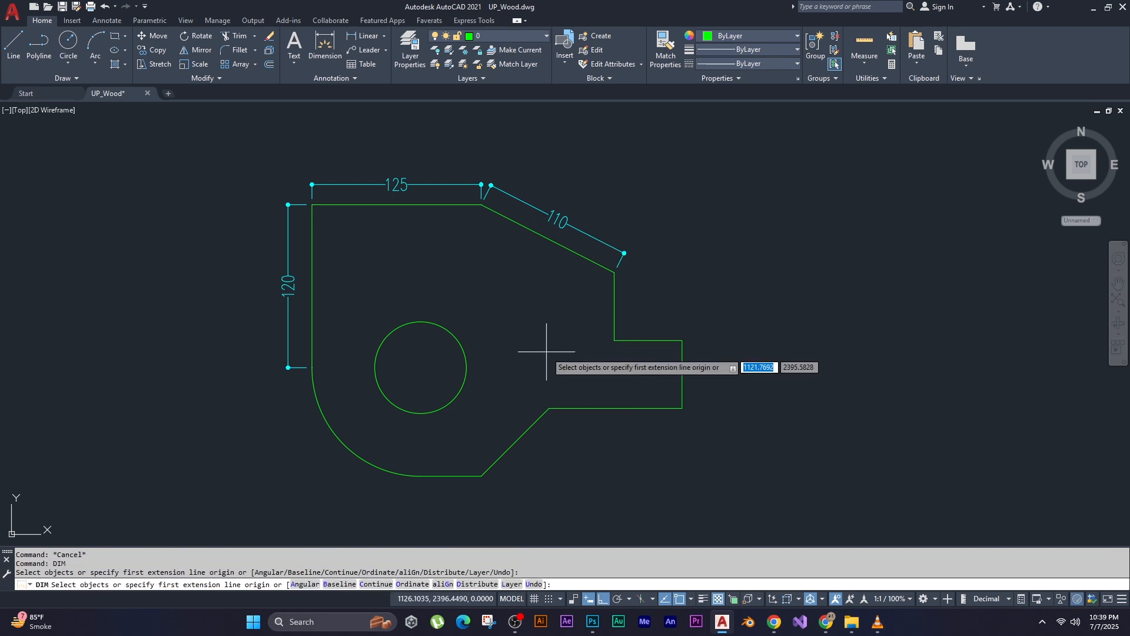
pyautogui.click(451, 328)
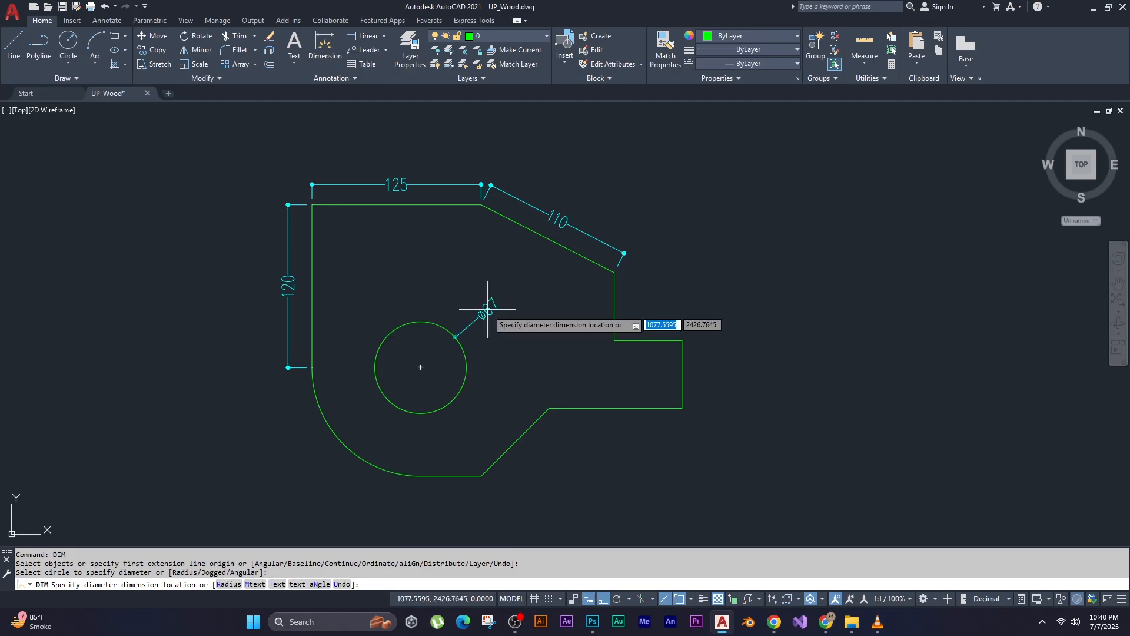
pyautogui.write('r')
pyautogui.press('Return')
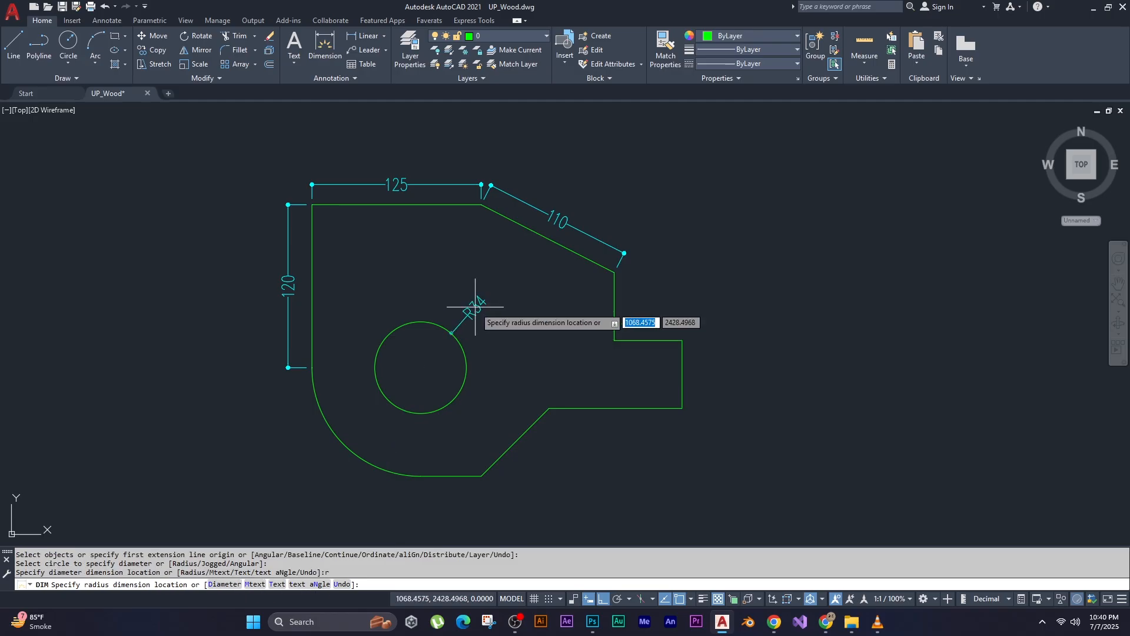
pyautogui.click(490, 323)
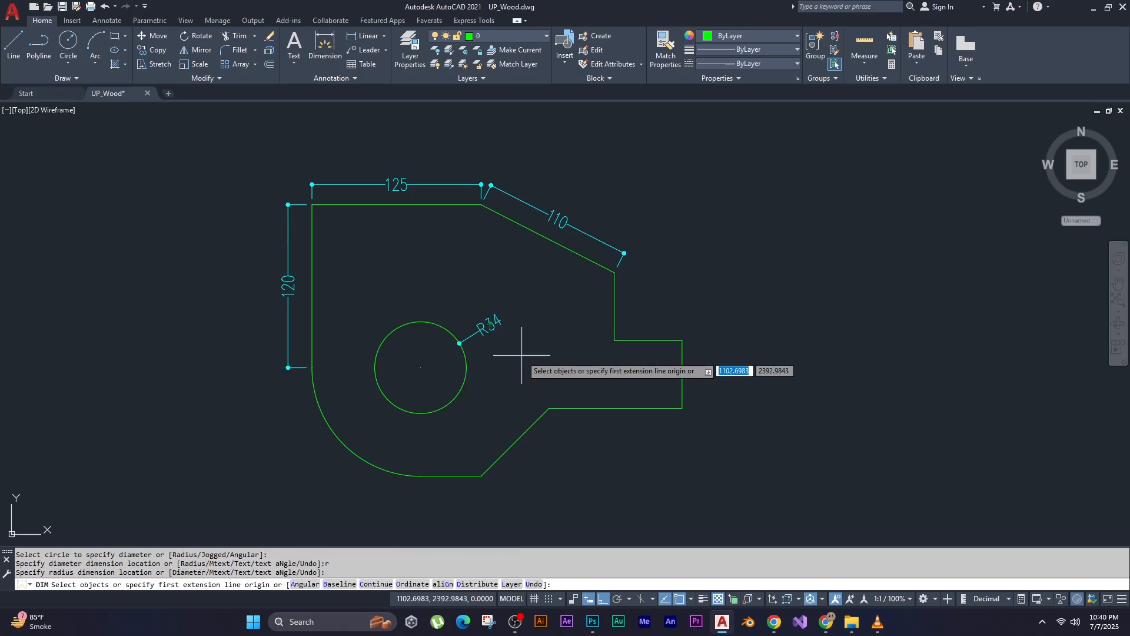
pyautogui.press('Escape')
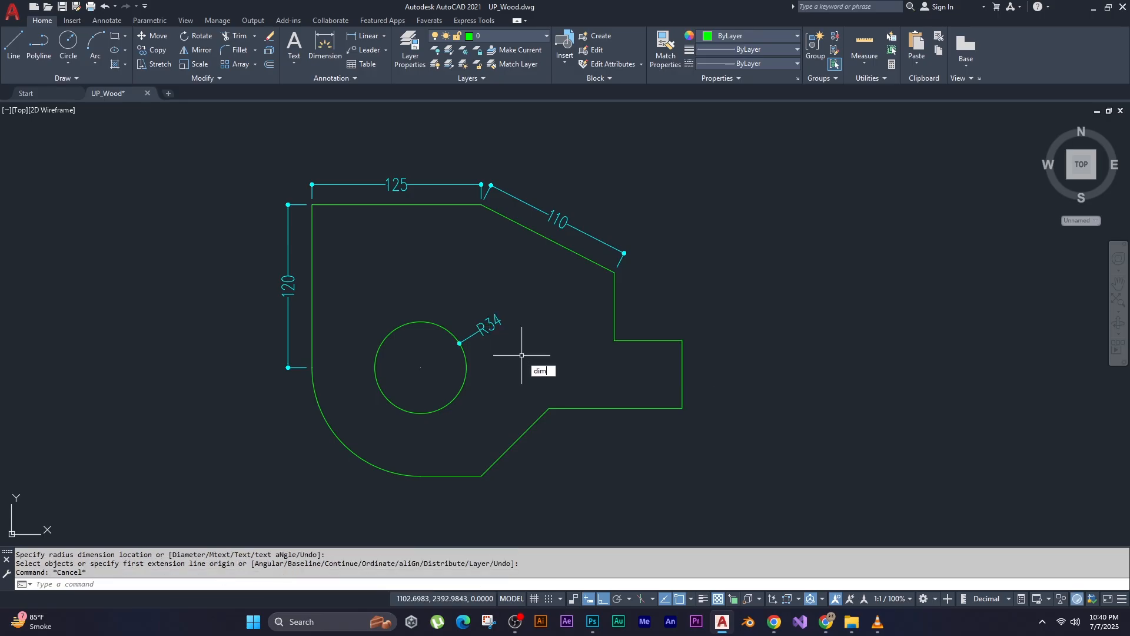
# Add an angular dimension between the lower slanted edge and the bottom horizontal edge, placing it inside the profile.
pyautogui.write('dim')
pyautogui.press('Return')
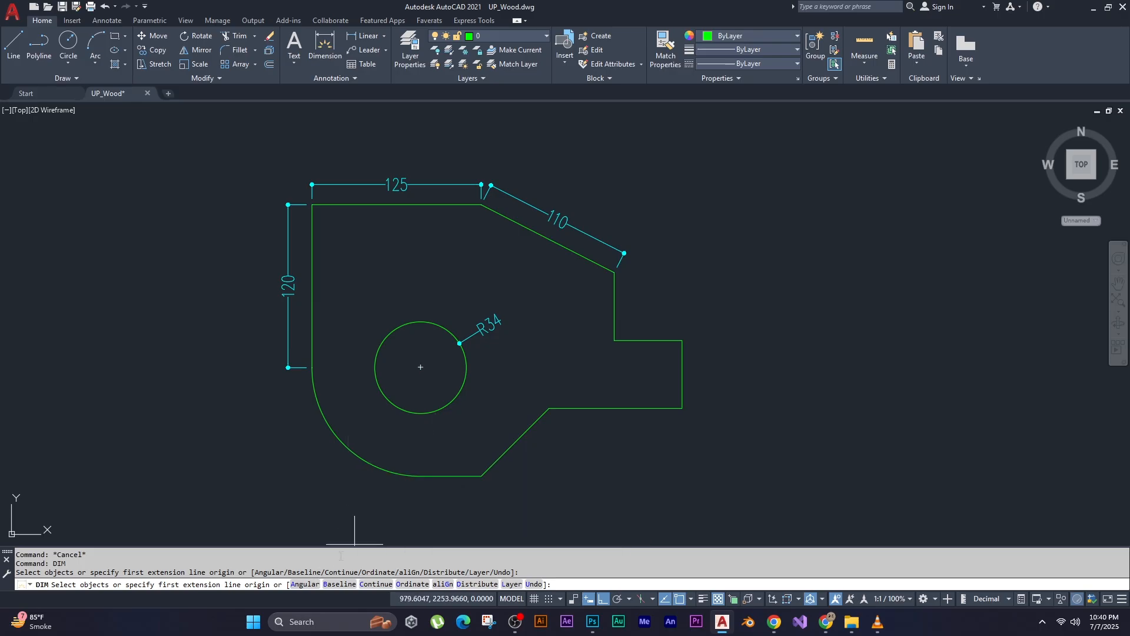
pyautogui.write('a')
pyautogui.press('Return')
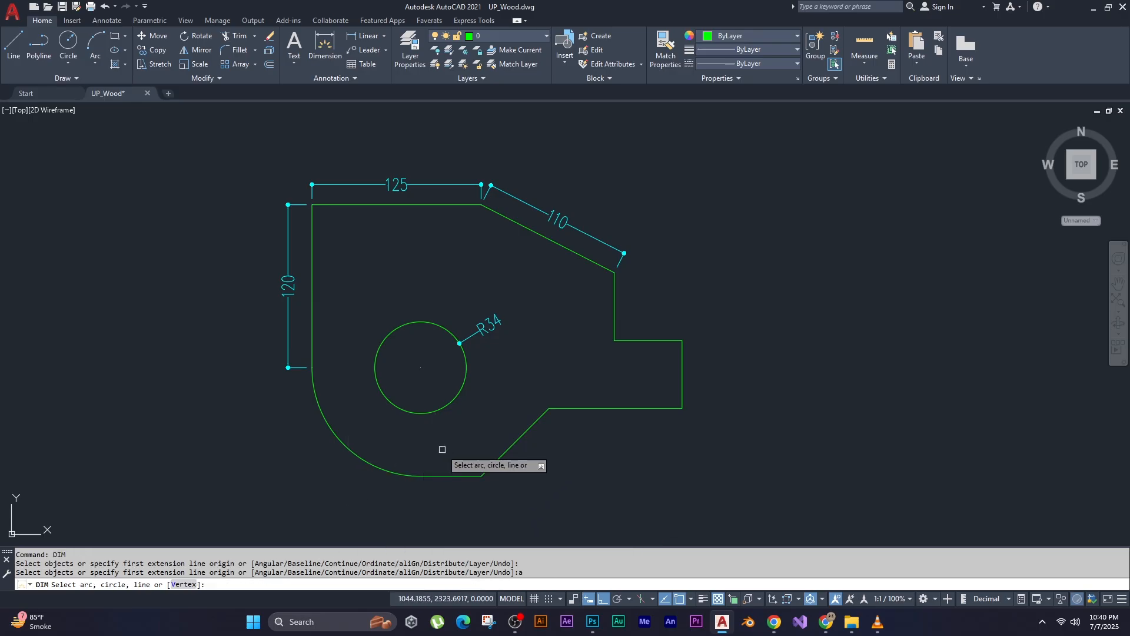
pyautogui.click(502, 450)
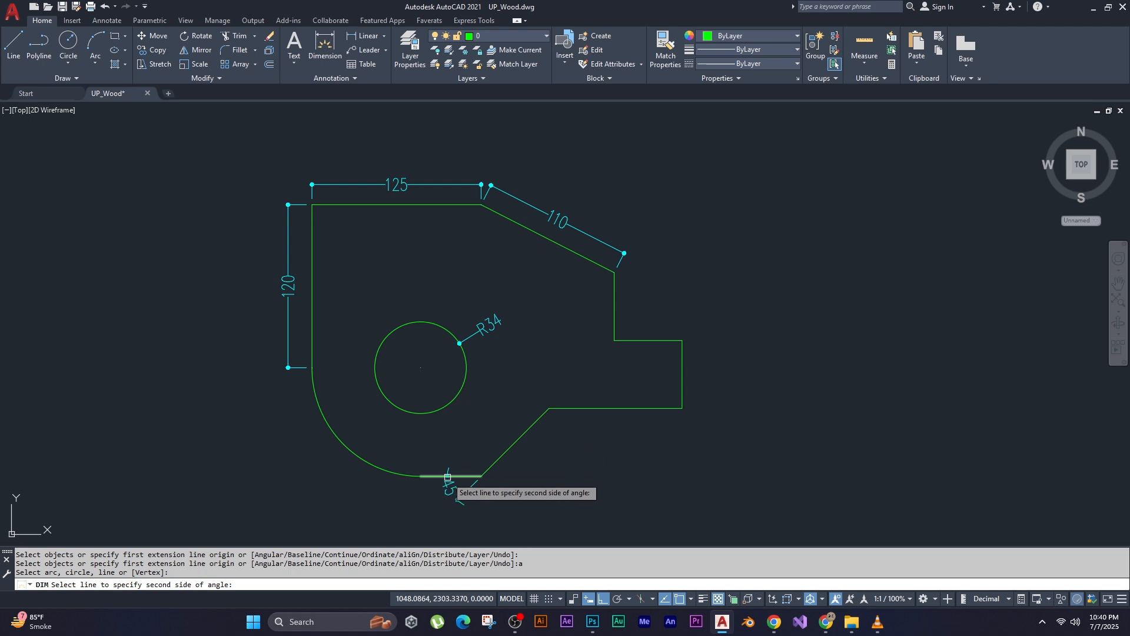
pyautogui.click(448, 474)
pyautogui.click(462, 433)
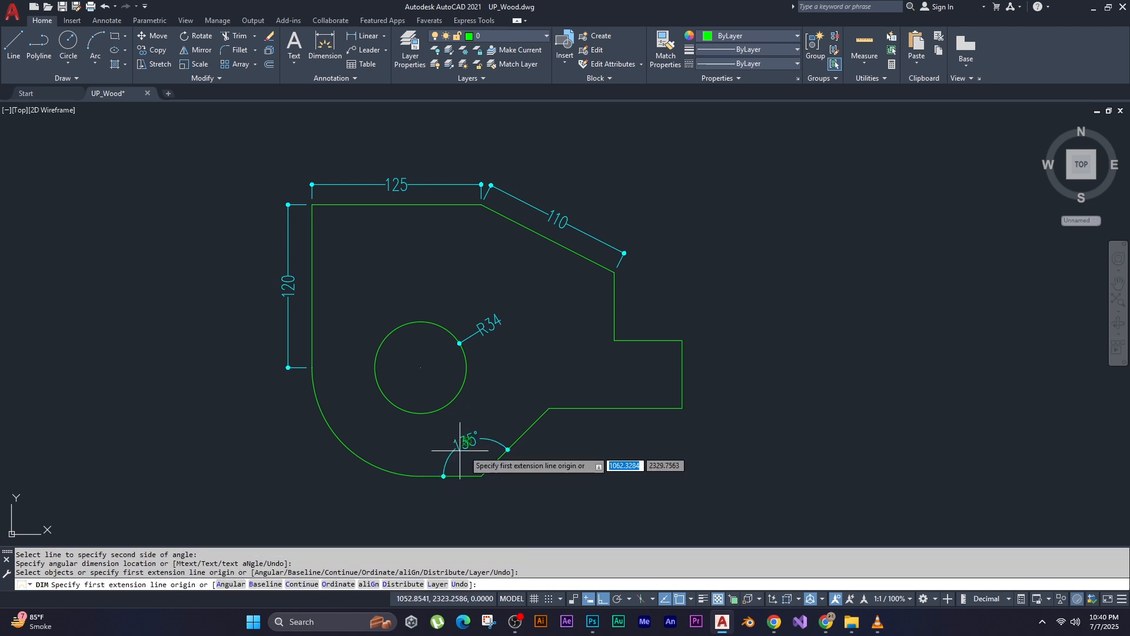
pyautogui.press('Escape')
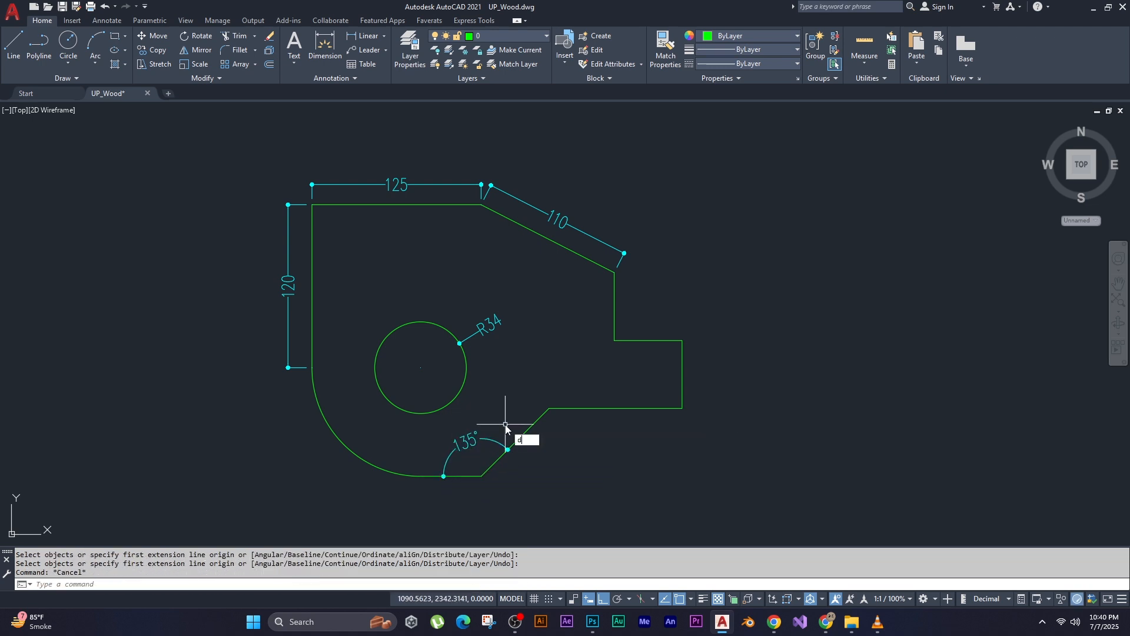
# Add an angular dimension at the lower-right corner, between the short right vertical edge and the horizontal edge below it, inside the profile.
pyautogui.write('dim')
pyautogui.press('Return')
pyautogui.write('a')
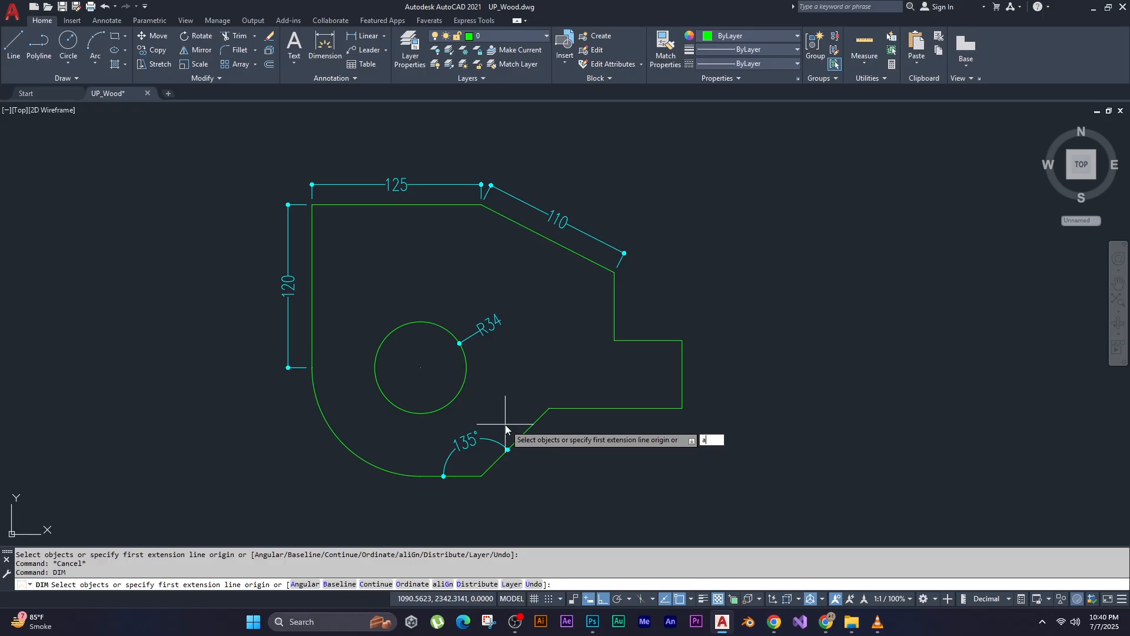
pyautogui.press('Return')
pyautogui.click(681, 375)
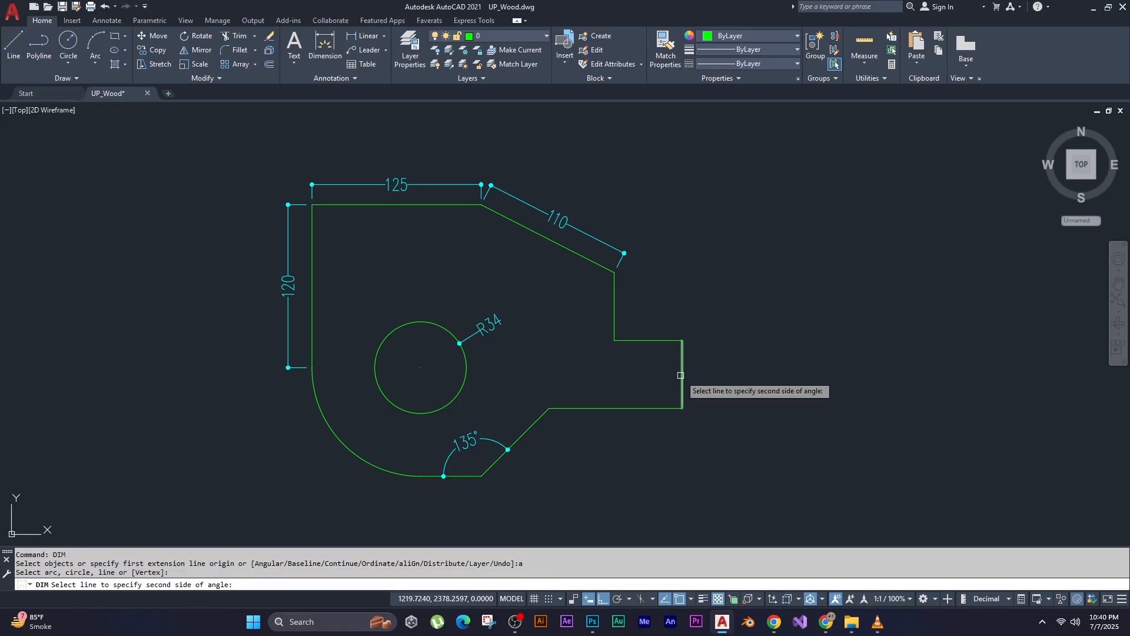
pyautogui.click(647, 408)
pyautogui.click(652, 385)
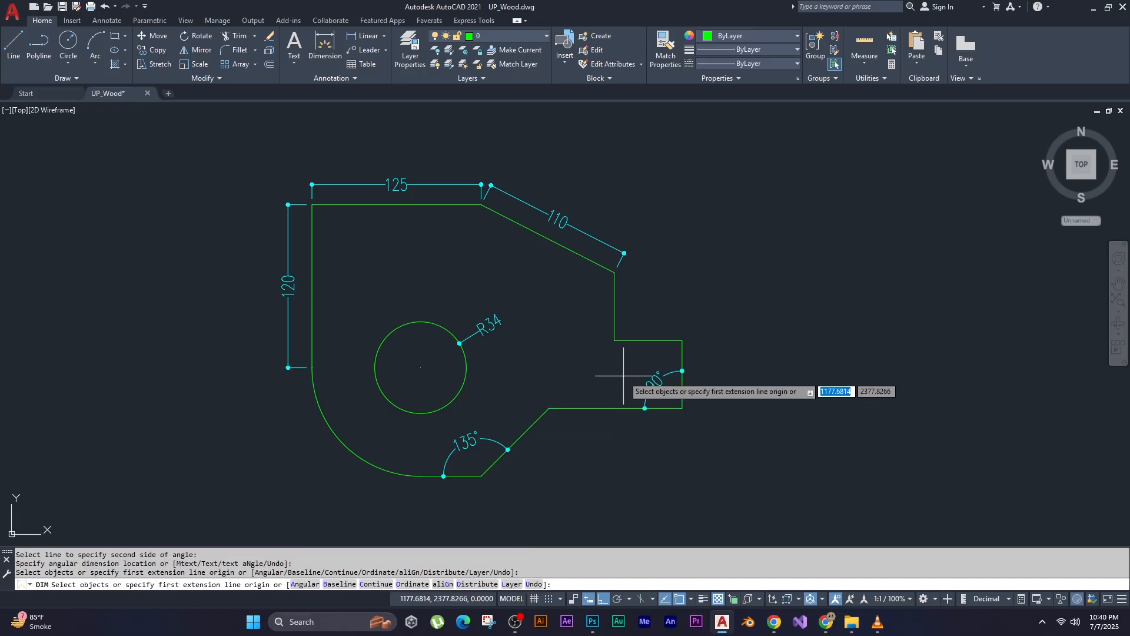
pyautogui.press('Escape')
pyautogui.press('Escape')
pyautogui.press('Escape')
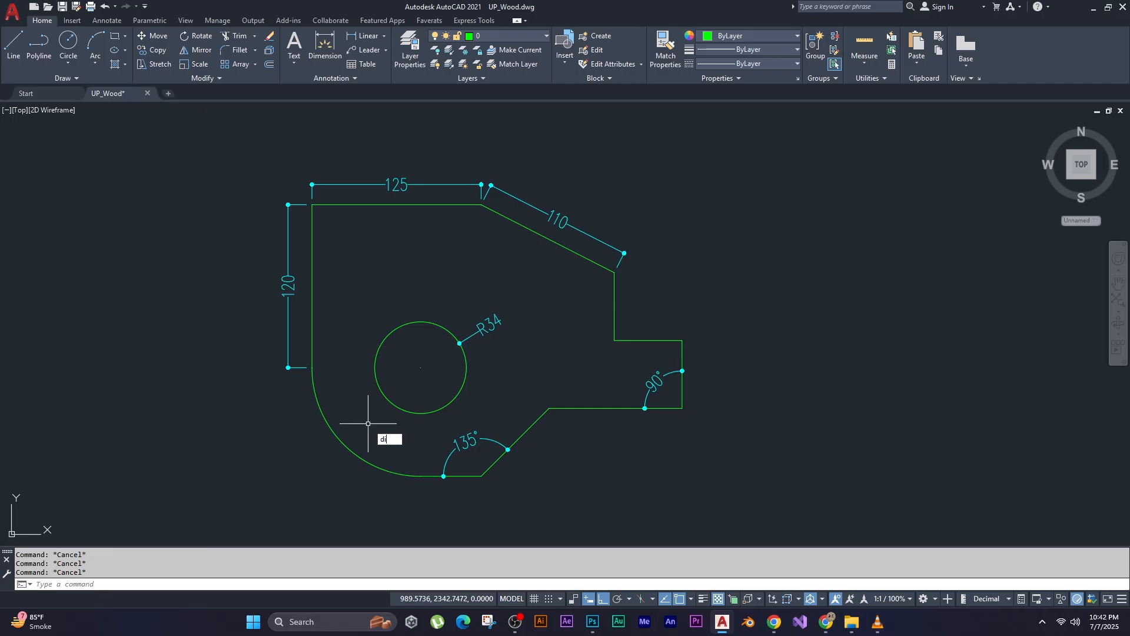
# Add an arc length dimension to the profile's lower-left arc, placing it outside the shape.
pyautogui.write('dim')
pyautogui.press('Return')
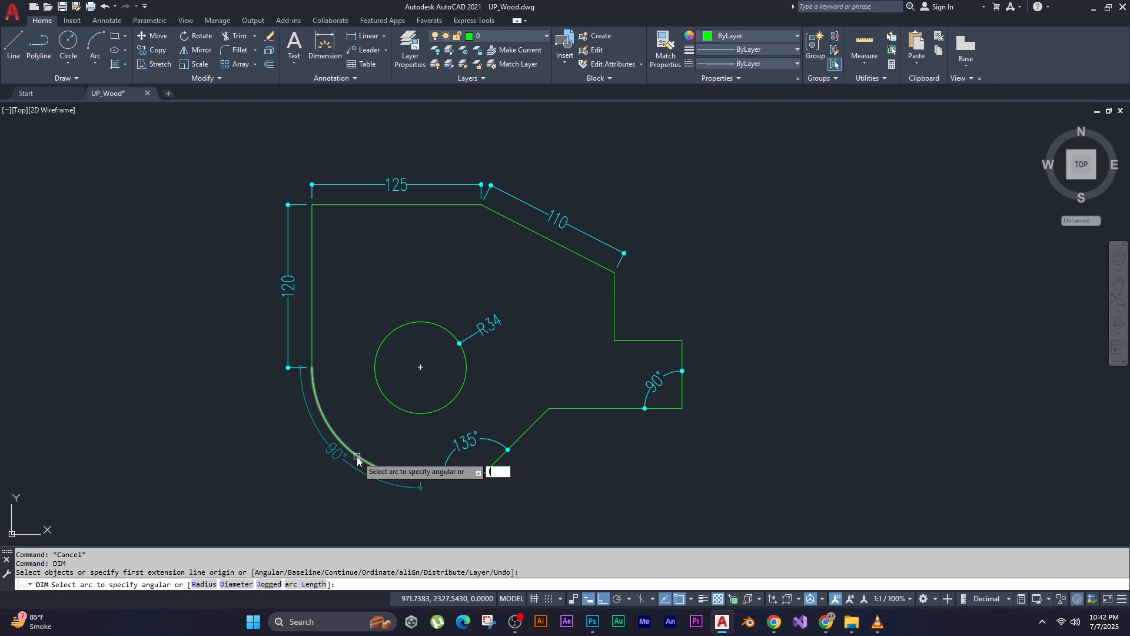
pyautogui.write('l')
pyautogui.press('Return')
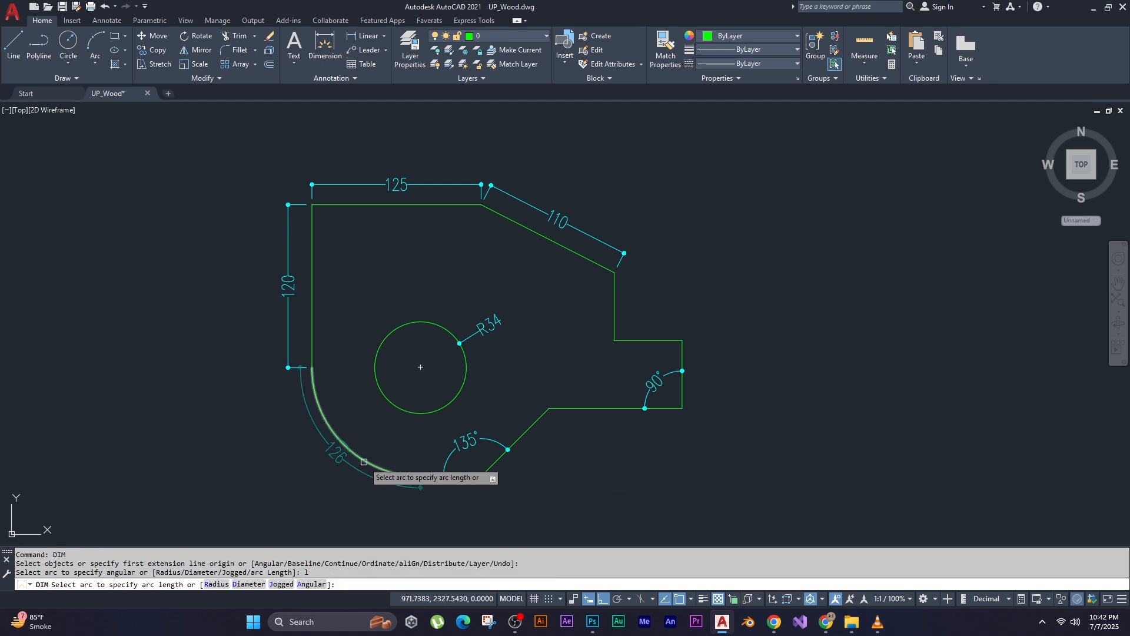
pyautogui.click(364, 462)
pyautogui.click(356, 480)
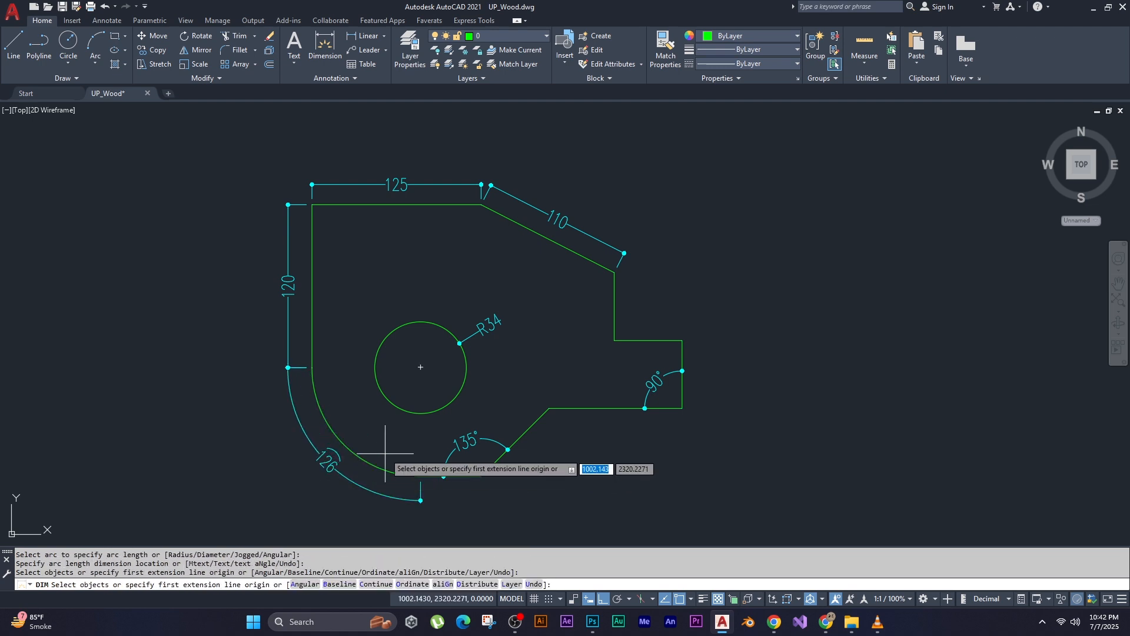
pyautogui.press('Escape')
pyautogui.press('Escape')
# Add a radius dimension to the lower-left arc, placing its text inside the profile.
pyautogui.write('di')
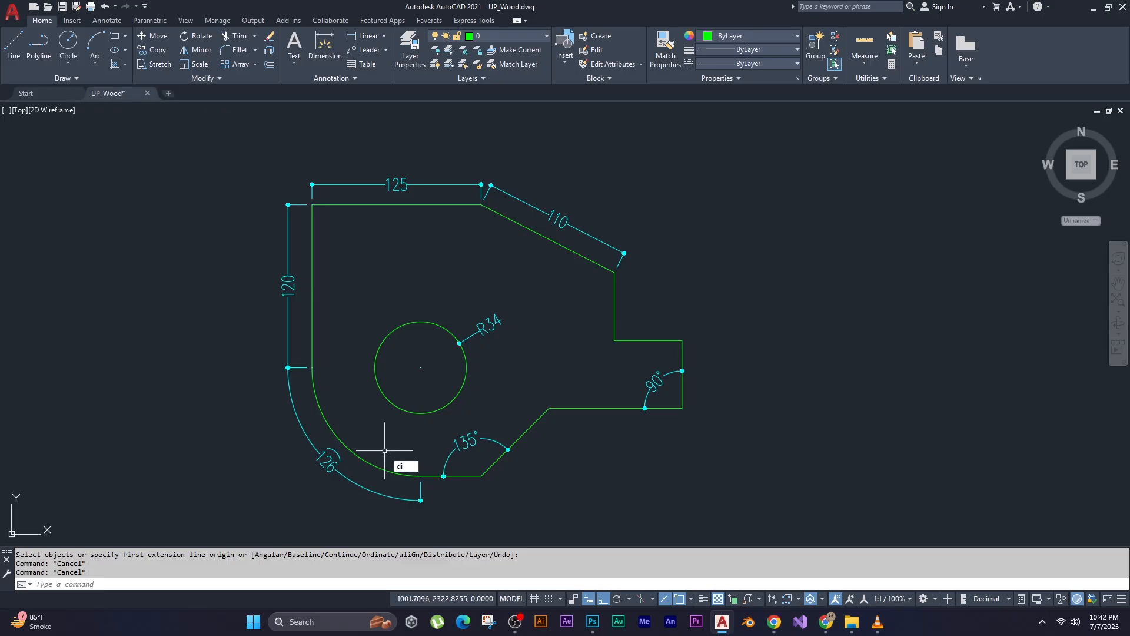
pyautogui.write('m')
pyautogui.press('Return')
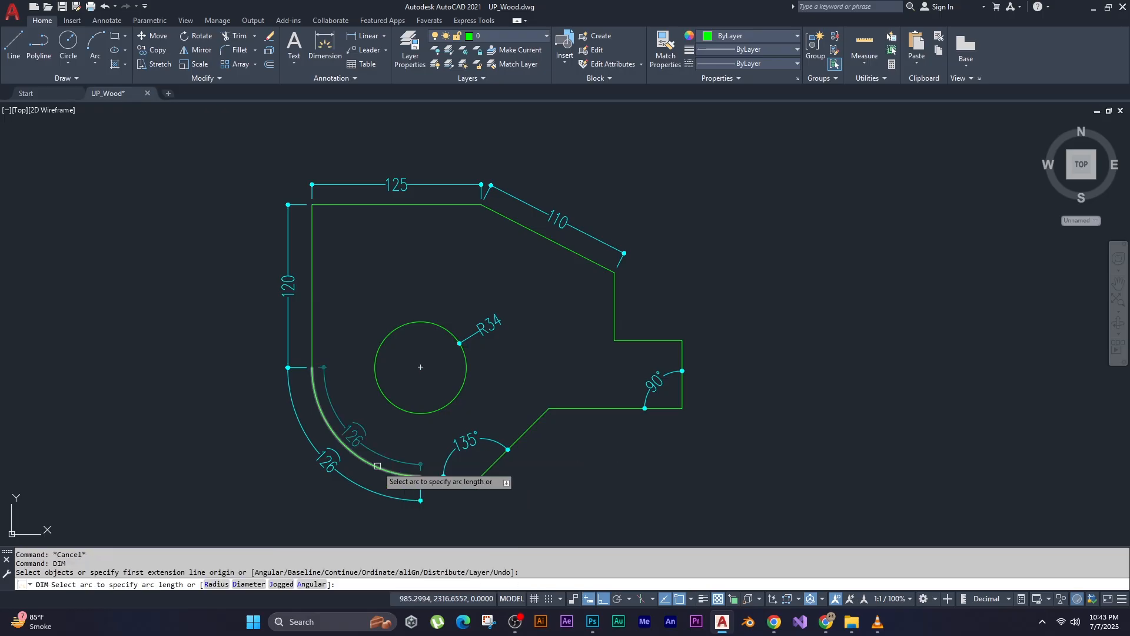
pyautogui.write('a')
pyautogui.press('Return')
pyautogui.write('r')
pyautogui.press('Return')
pyautogui.click(378, 469)
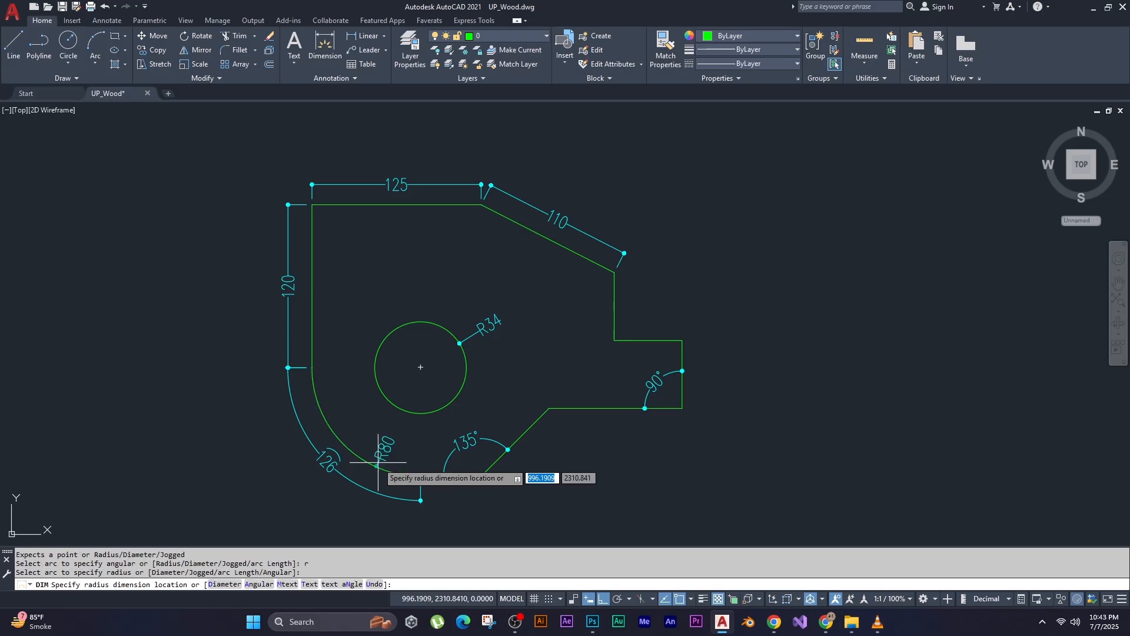
pyautogui.click(395, 439)
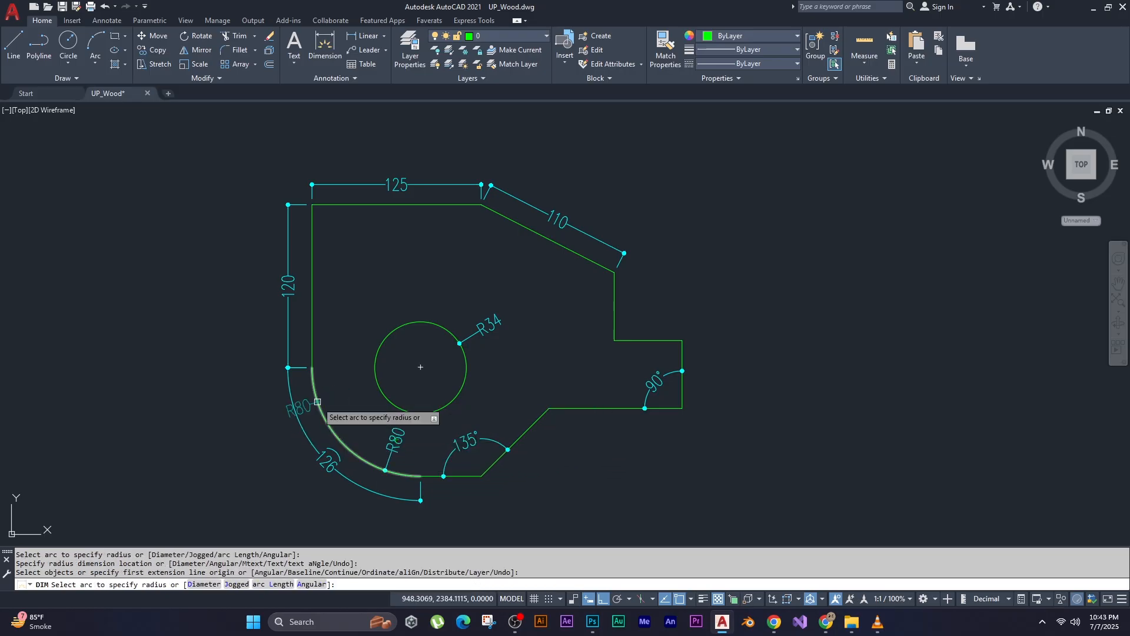
# Add a diameter dimension to the profile's lower-left arc, placing its text inside the shape.
pyautogui.press('Return')
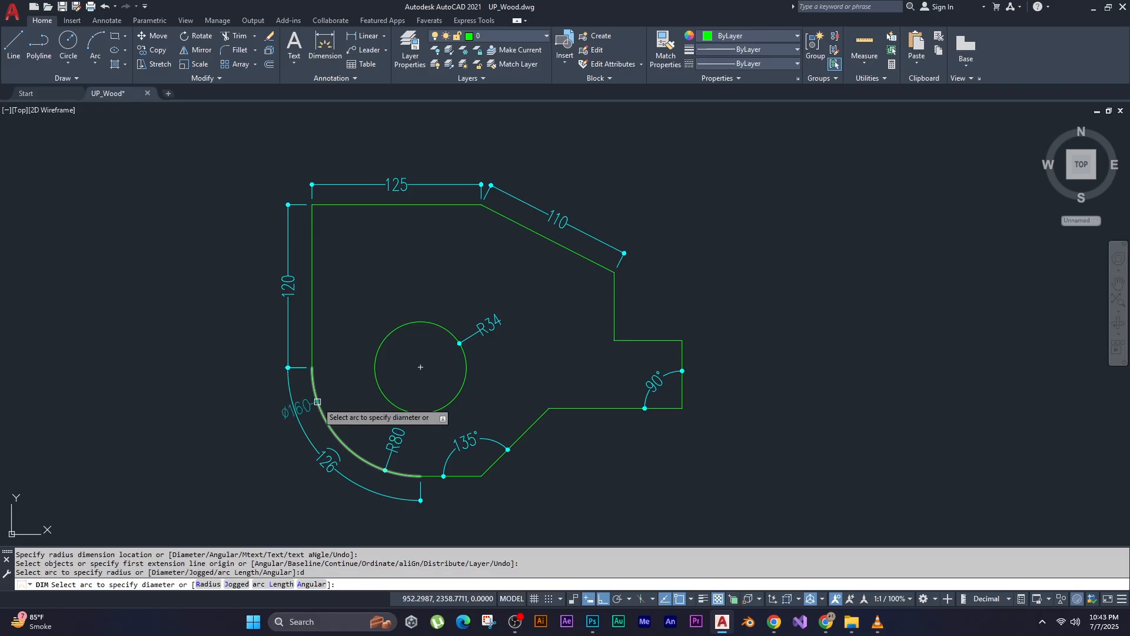
pyautogui.click(318, 404)
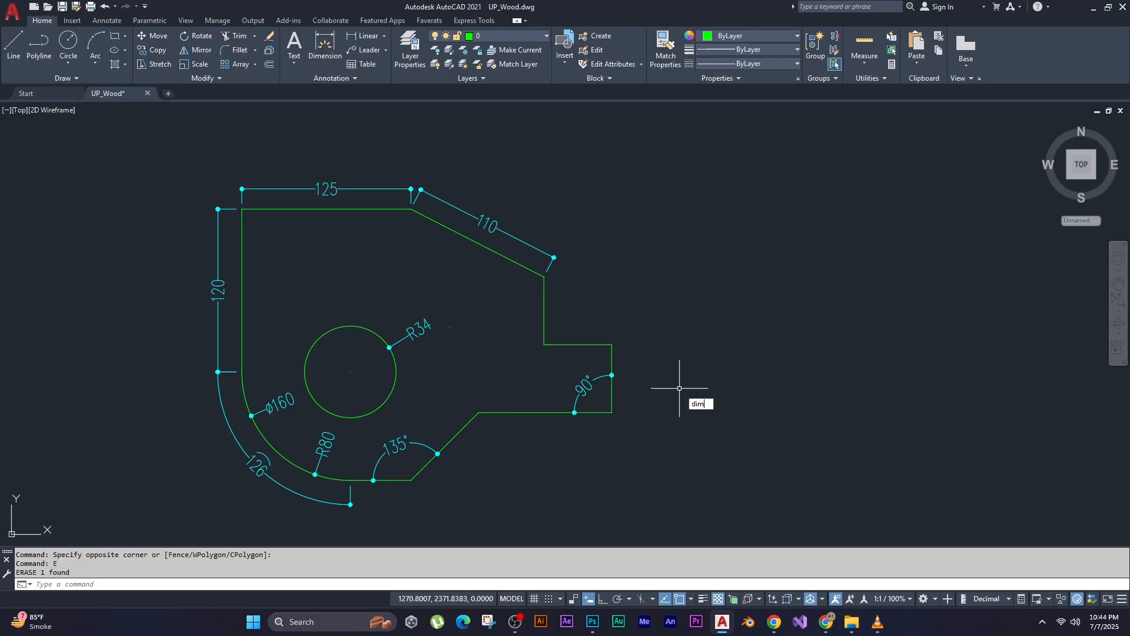
# Add a Y ordinate dimension at the profile's lower-right corner, running its leader outside to the right of the shape.
pyautogui.press('Return')
pyautogui.write('o')
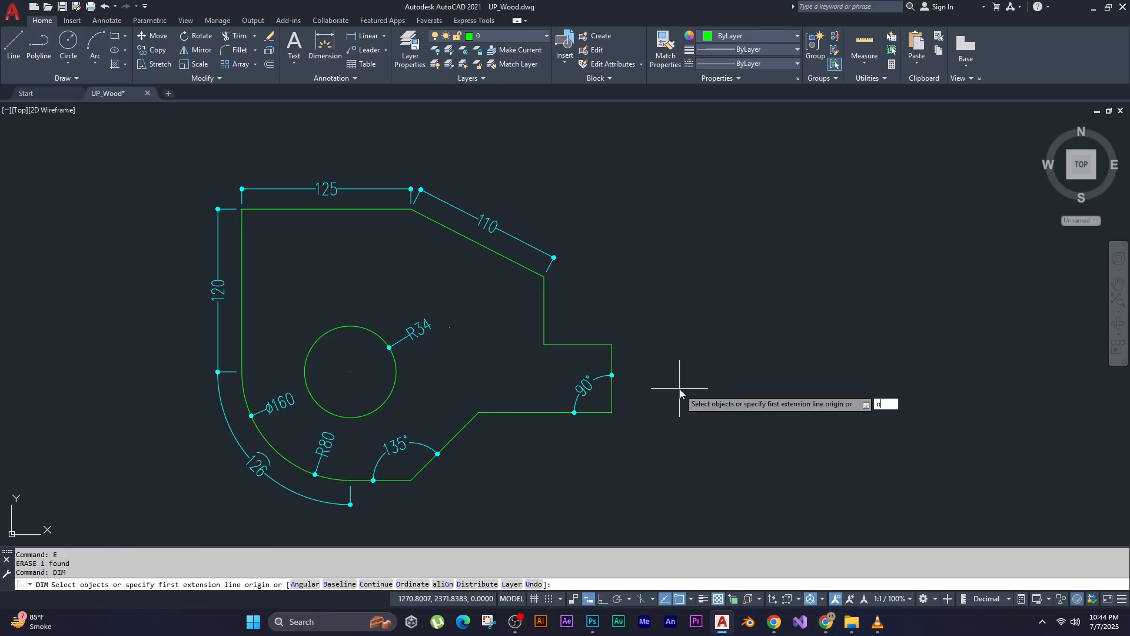
pyautogui.press('Return')
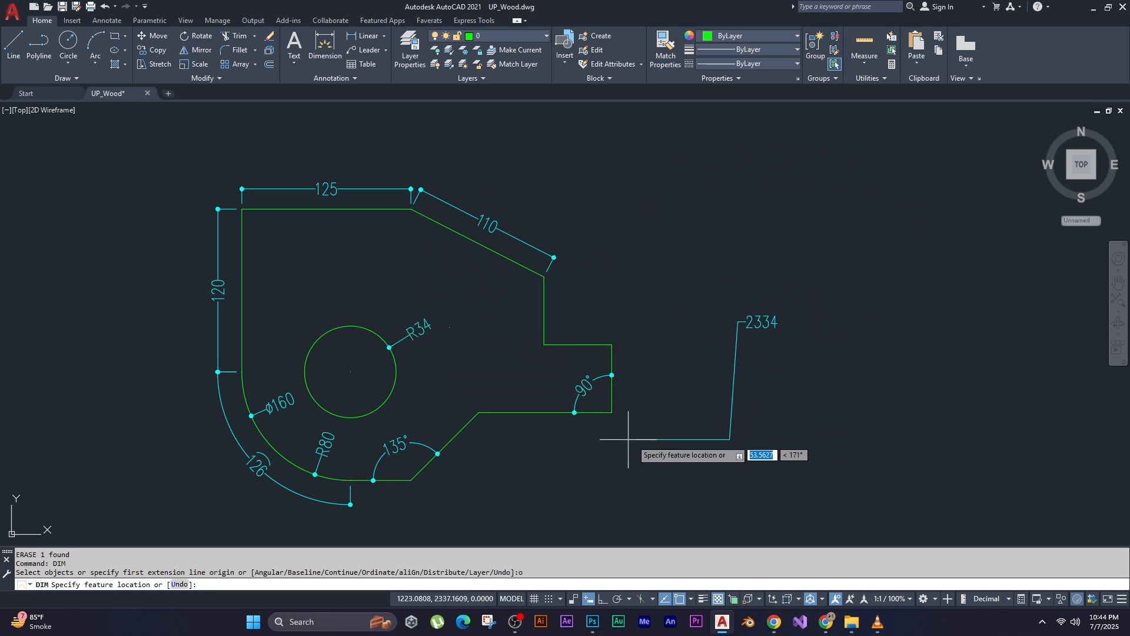
pyautogui.click(612, 412)
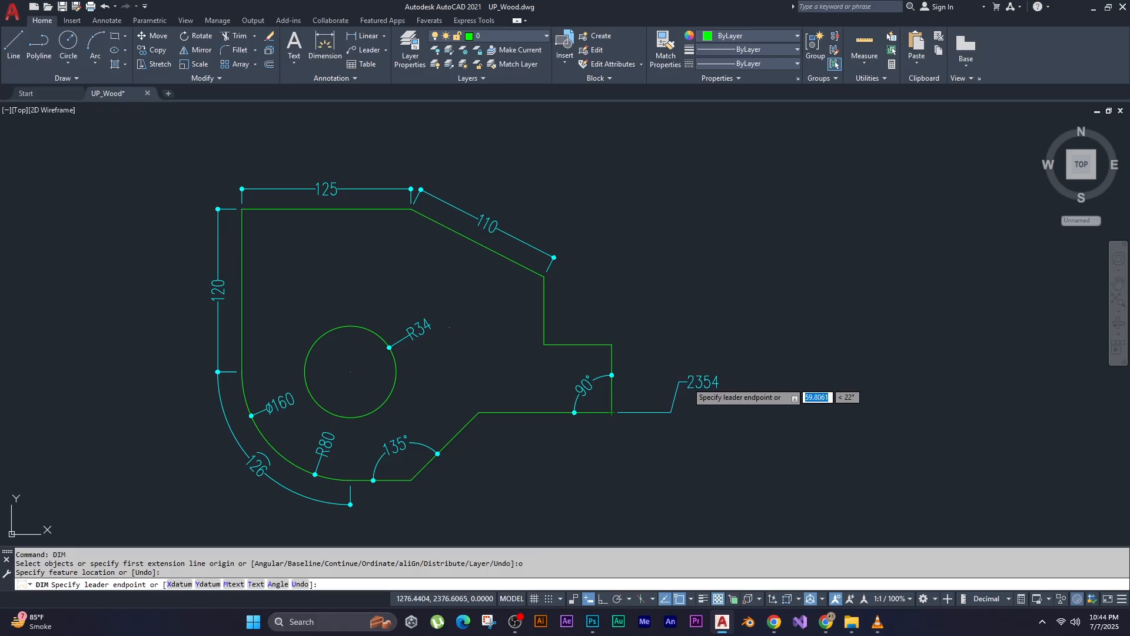
pyautogui.click(698, 389)
pyautogui.press('Escape')
pyautogui.press('Escape')
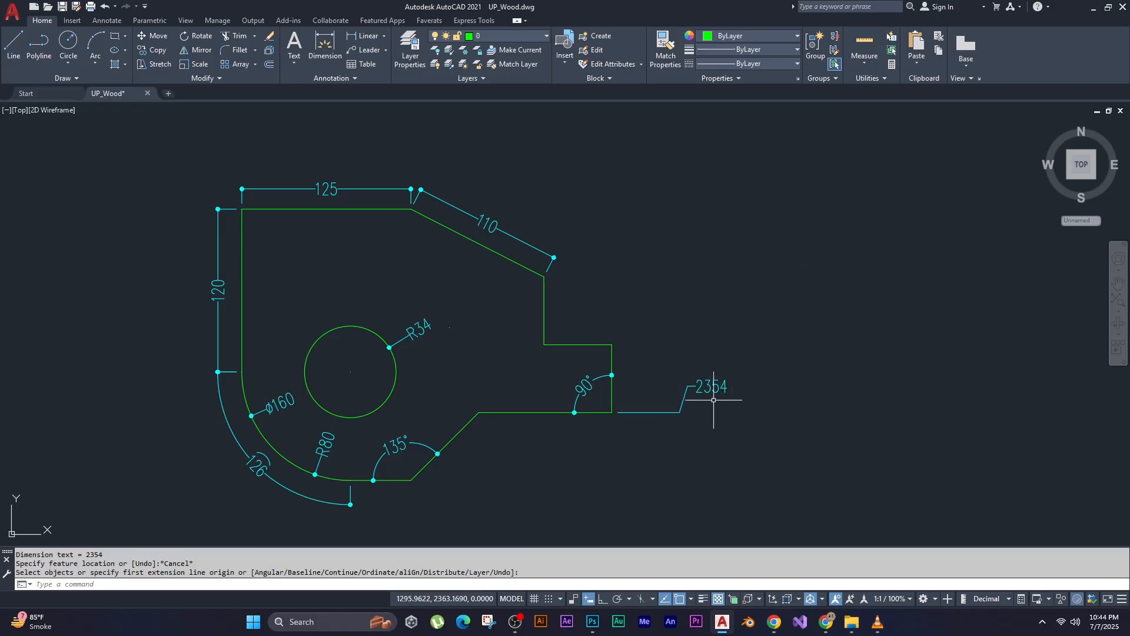
pyautogui.click(701, 391)
pyautogui.press('Escape')
pyautogui.press('Escape')
pyautogui.press('Escape')
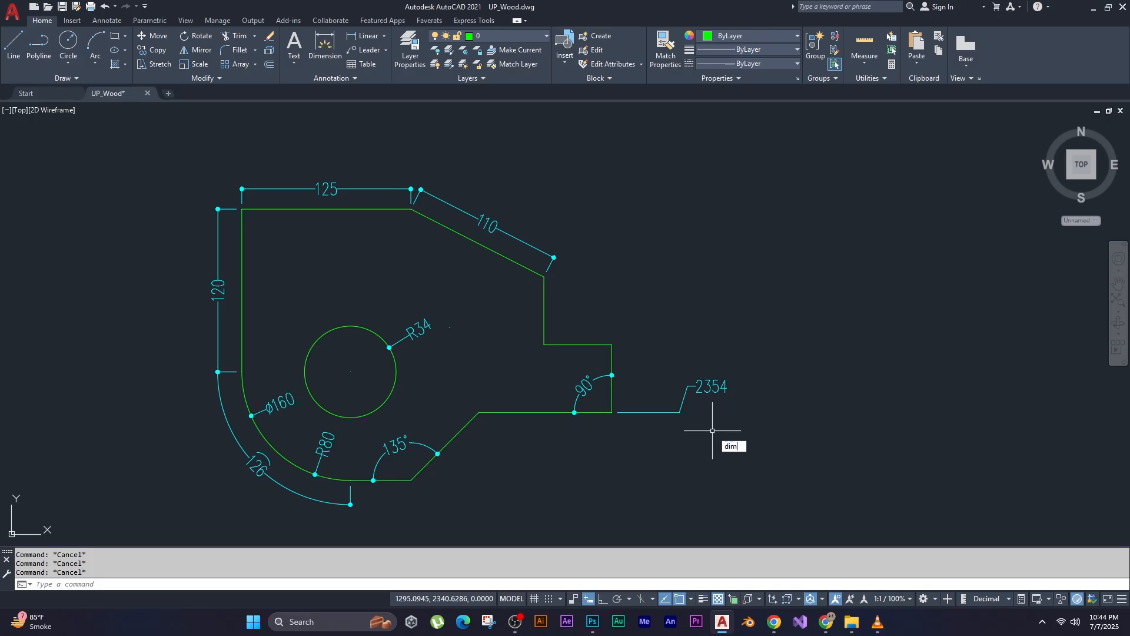
# Add an X ordinate dimension at the same lower-right corner, running its leader down below the profile.
pyautogui.press('Return')
pyautogui.write('o')
pyautogui.press('Return')
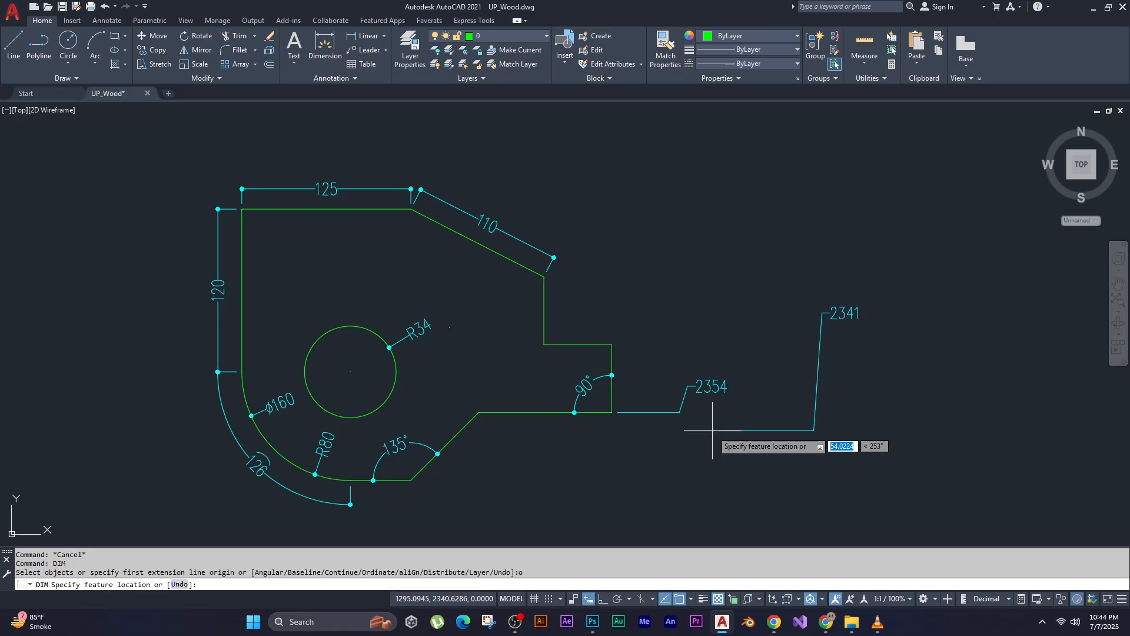
pyautogui.click(612, 412)
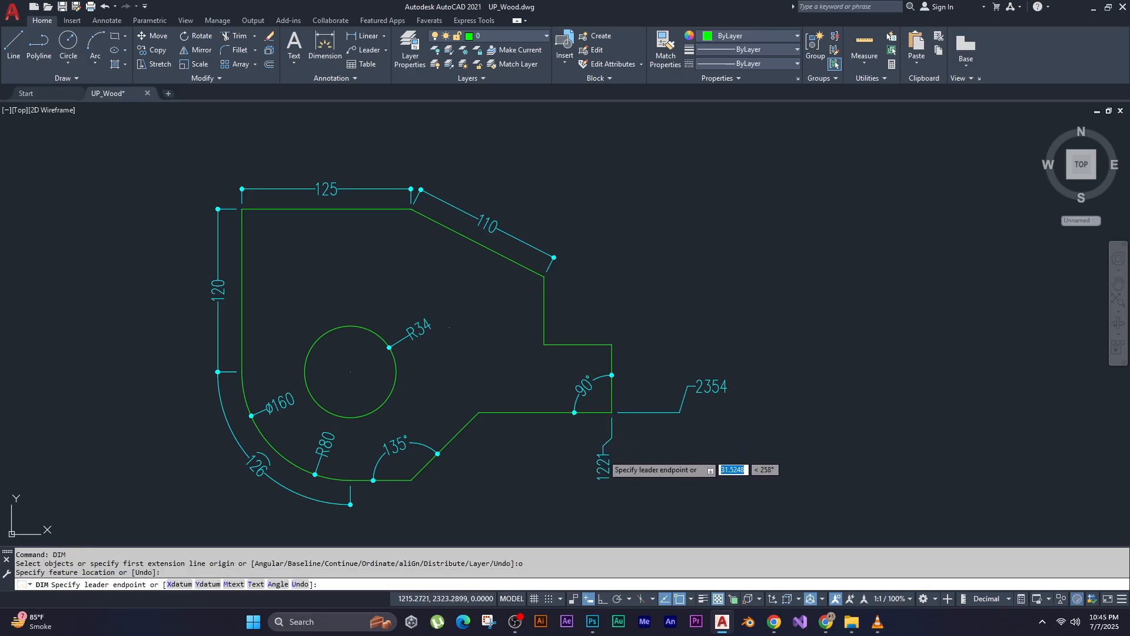
pyautogui.click(580, 460)
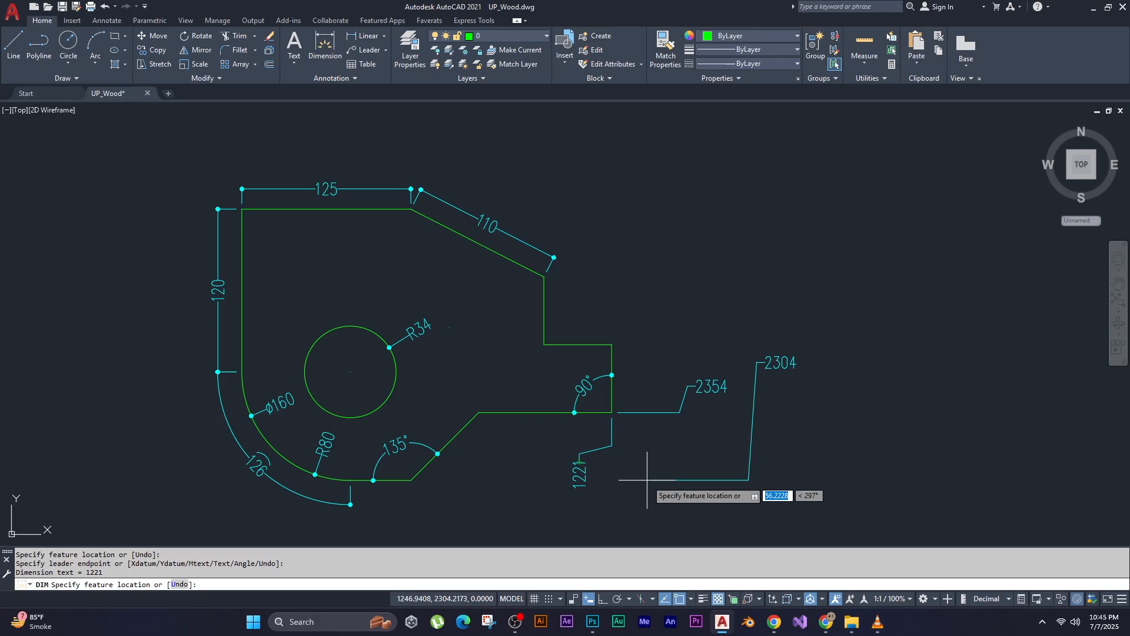
pyautogui.press('Escape')
pyautogui.moveTo(631, 472); pyautogui.dragTo(555, 476)
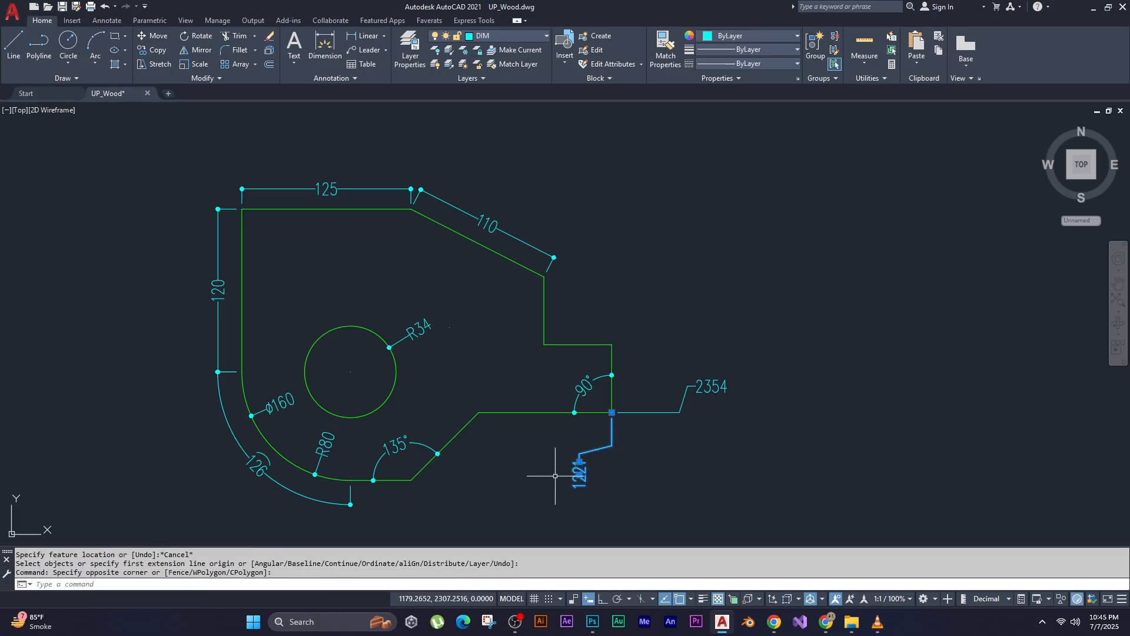
pyautogui.press('Escape')
pyautogui.click(745, 441)
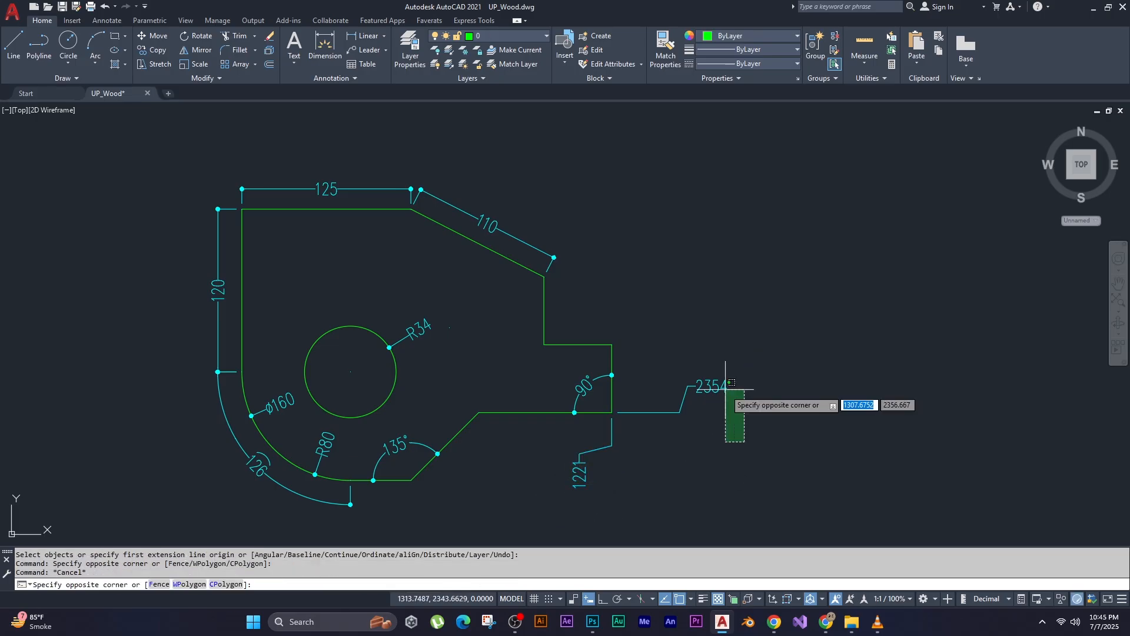
pyautogui.click(730, 382)
pyautogui.press('Escape')
pyautogui.press('Escape')
pyautogui.press('Escape')
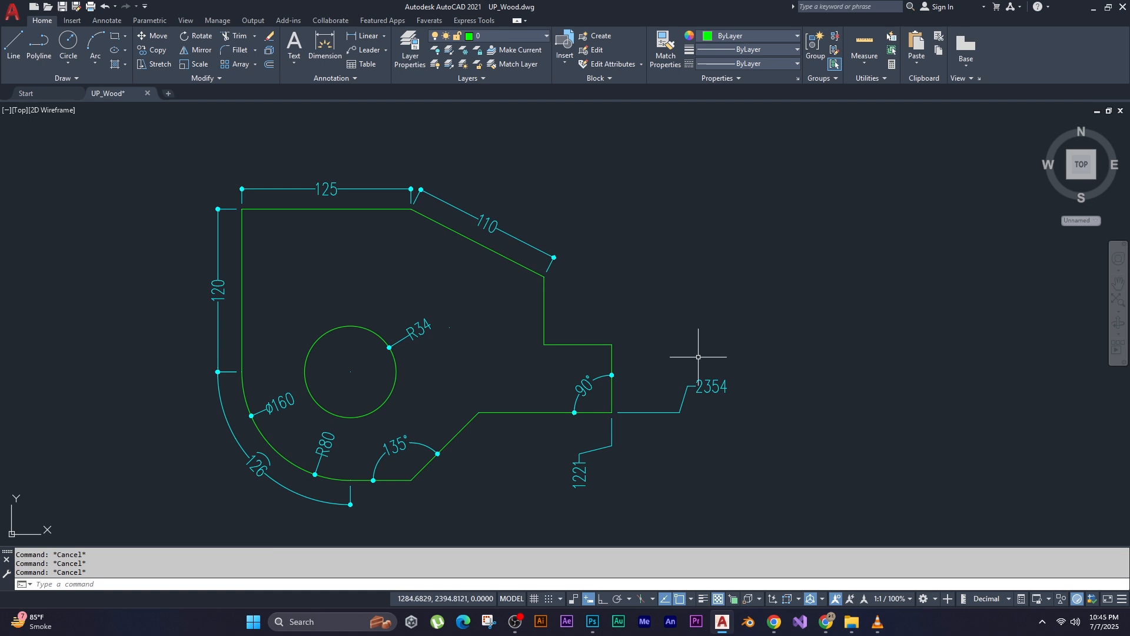
# Query the coordinates of the profile's lower-right corner with the ID command and check its Y value against the ordinate dimension.
pyautogui.press('Return')
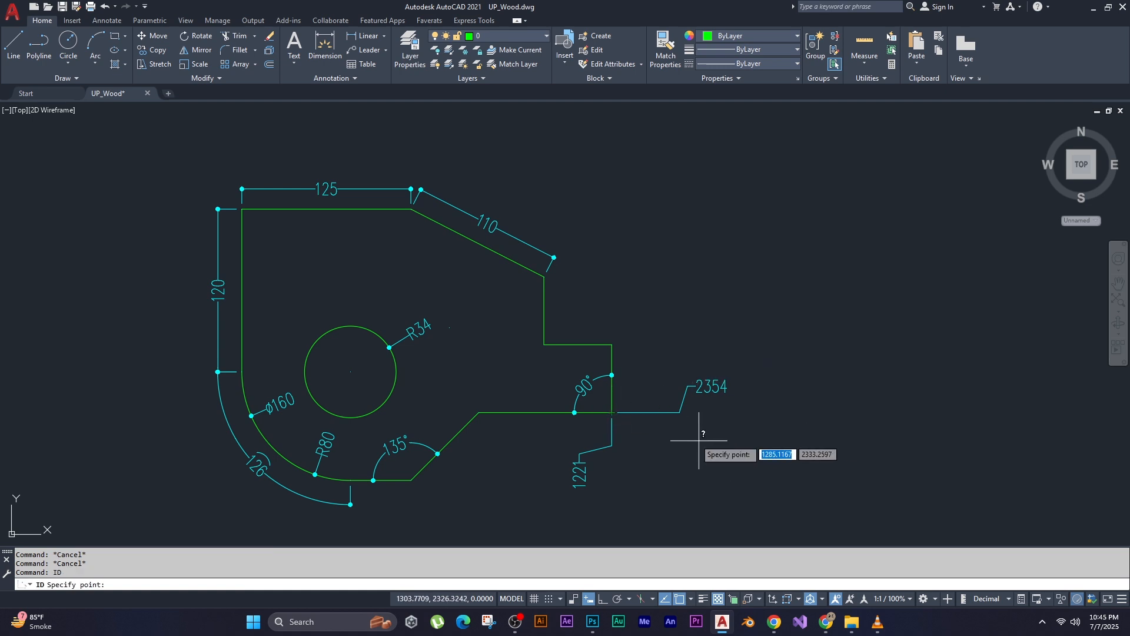
pyautogui.click(612, 406)
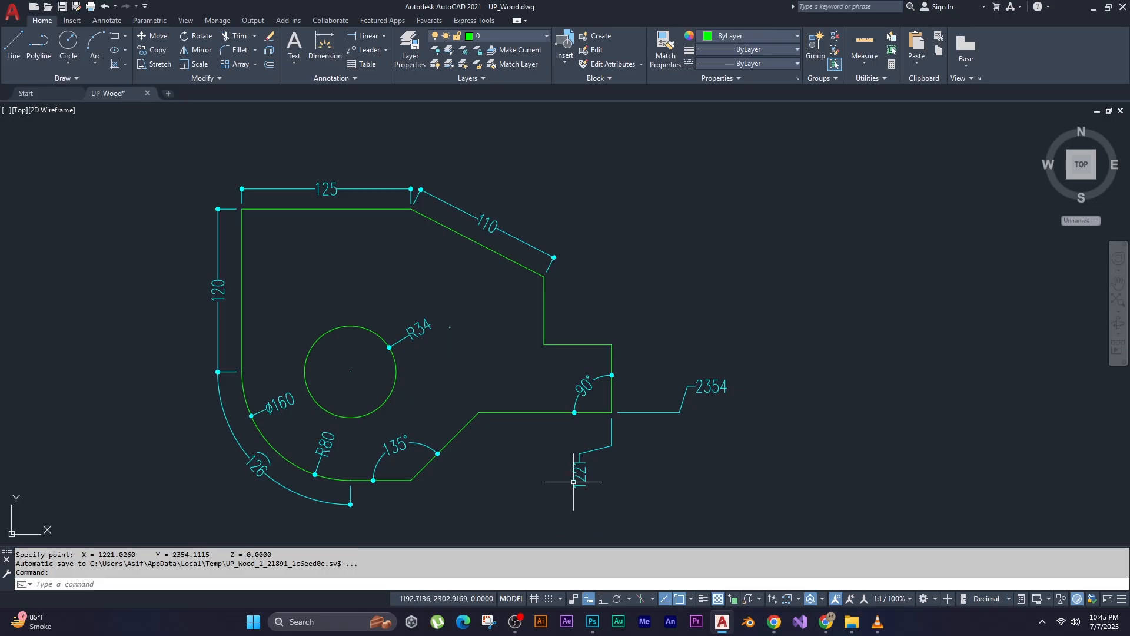
pyautogui.moveTo(157, 555); pyautogui.dragTo(213, 555)
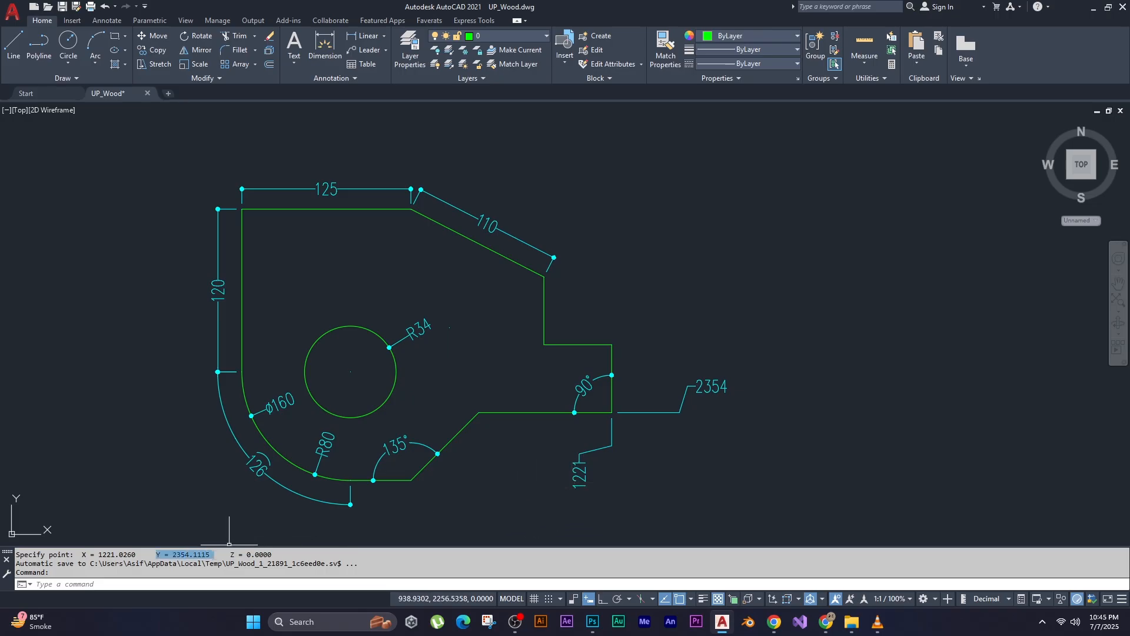
pyautogui.click(323, 283)
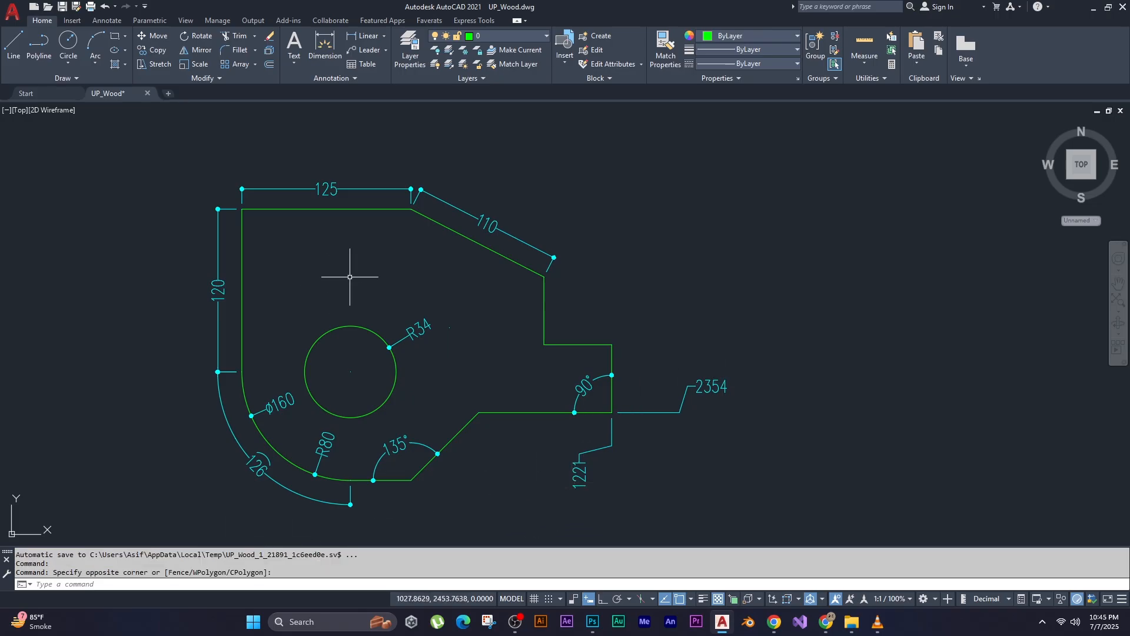